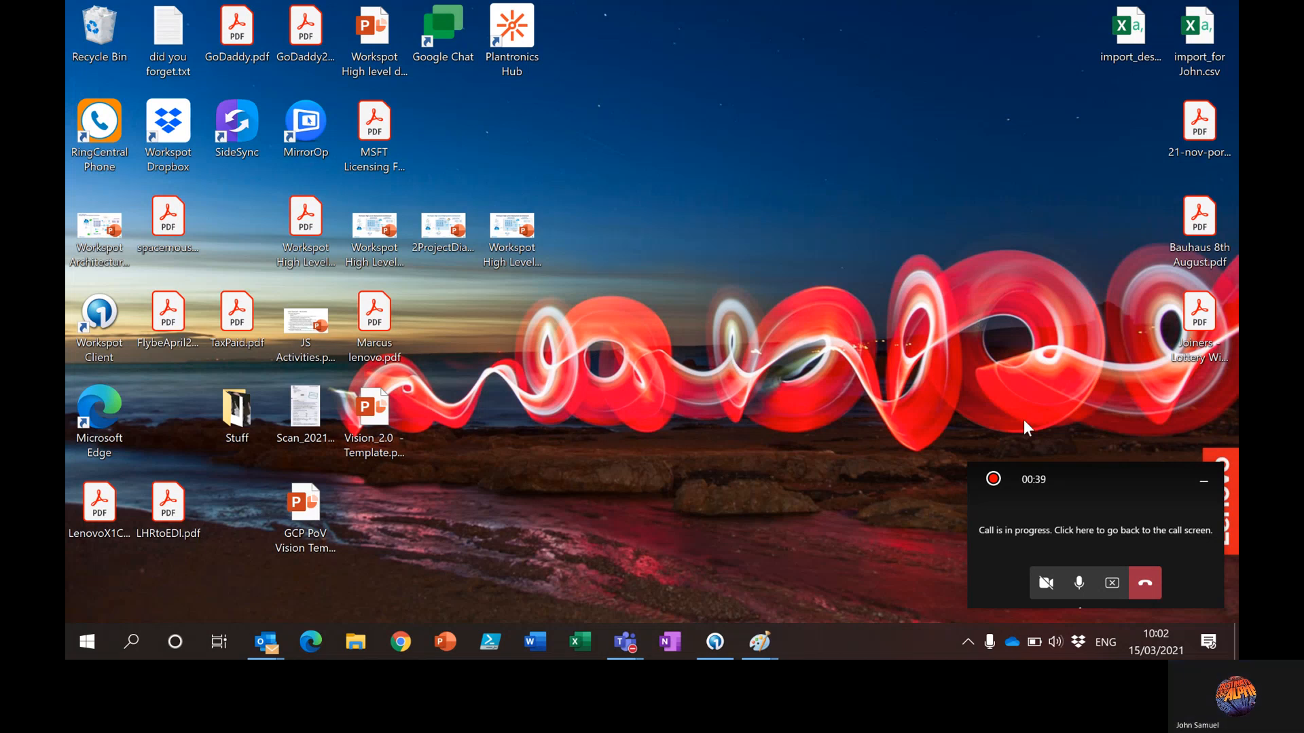
# - Launch the personal UK desktop hosted on Google Cloud from the Workspot client and bring up its open Notepad note with the card details
pyautogui.moveTo(1092, 476); pyautogui.dragTo(1066, 544)
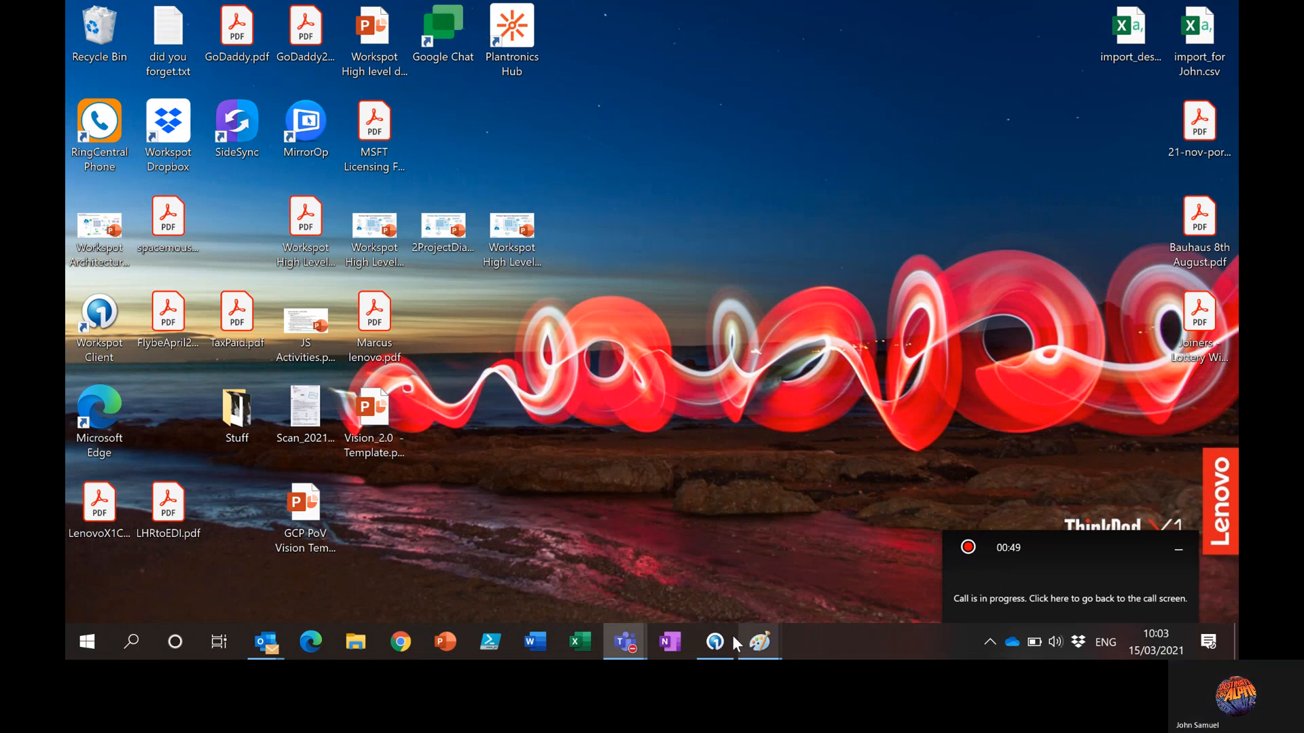
pyautogui.click(715, 642)
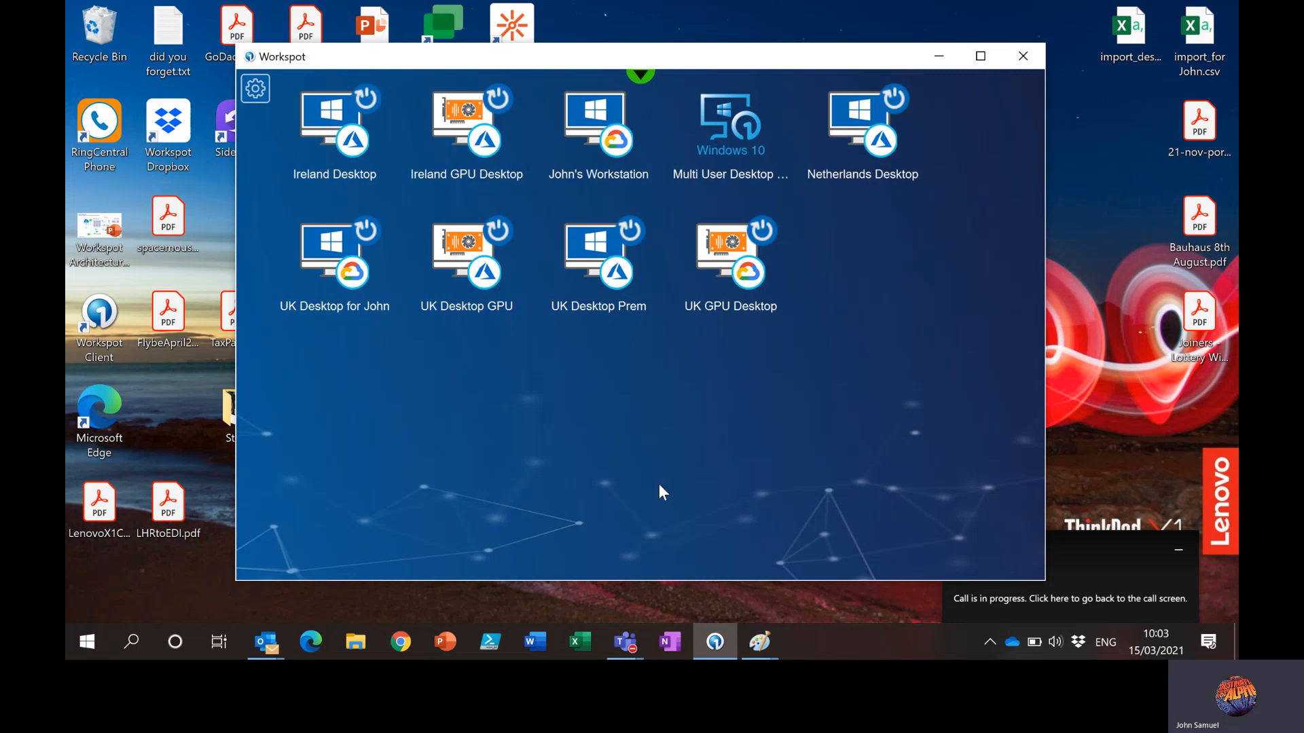
pyautogui.click(996, 511)
pyautogui.click(333, 265)
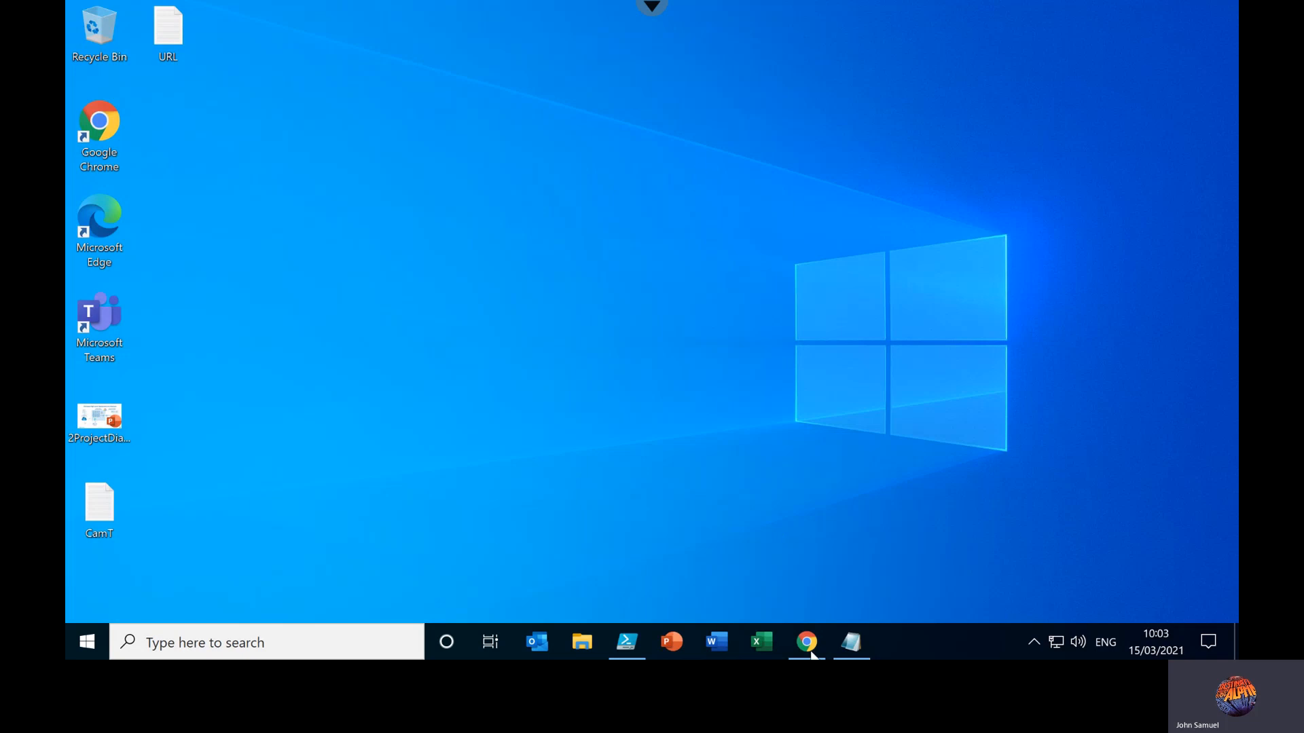
pyautogui.click(848, 641)
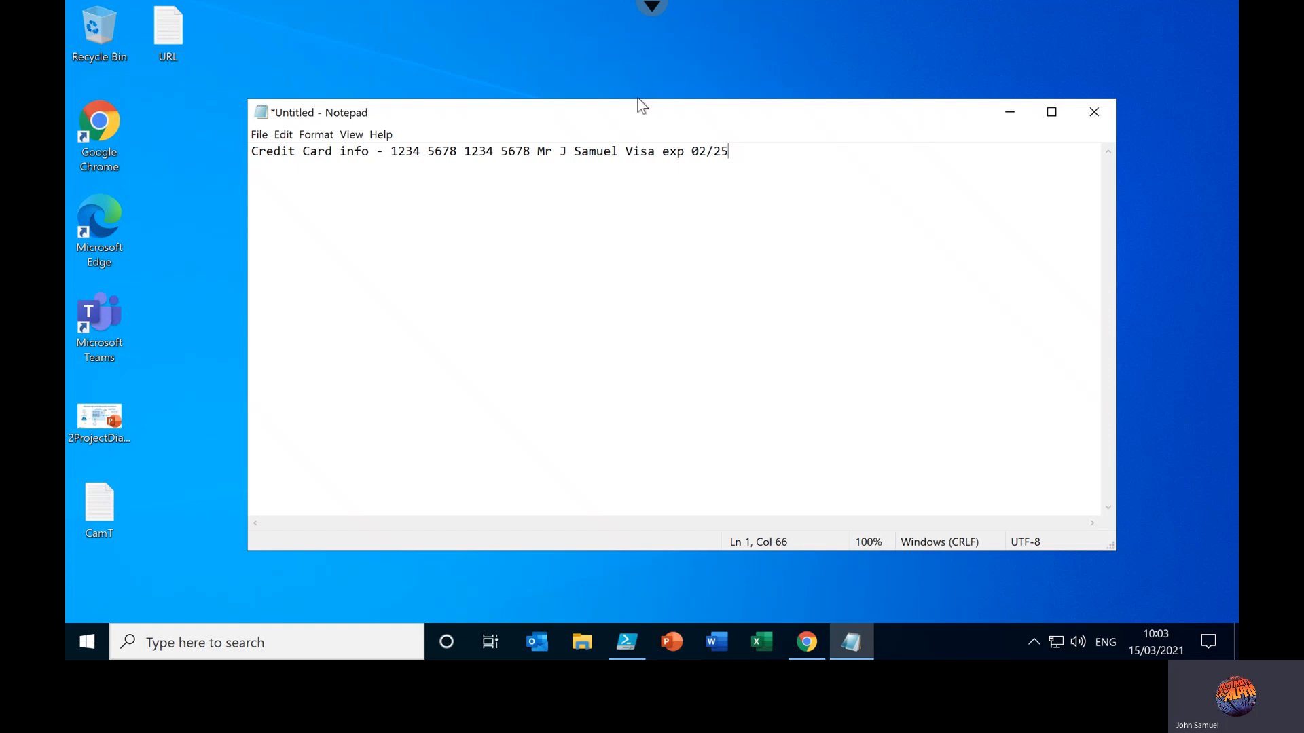
pyautogui.moveTo(560, 116); pyautogui.dragTo(469, 99)
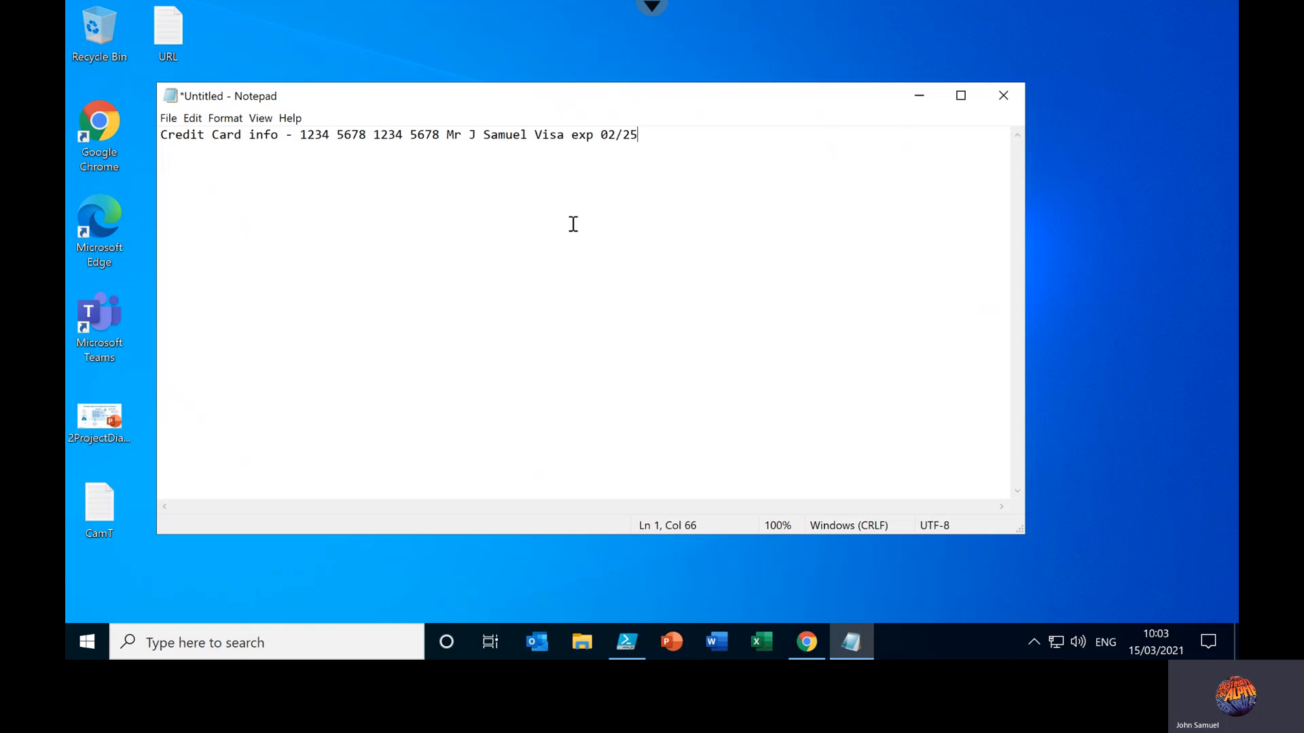
# - Show the remote desktop session as a window beside the local desktop icons, with the Workspot client minimized
pyautogui.click(653, 13)
pyautogui.click(711, 24)
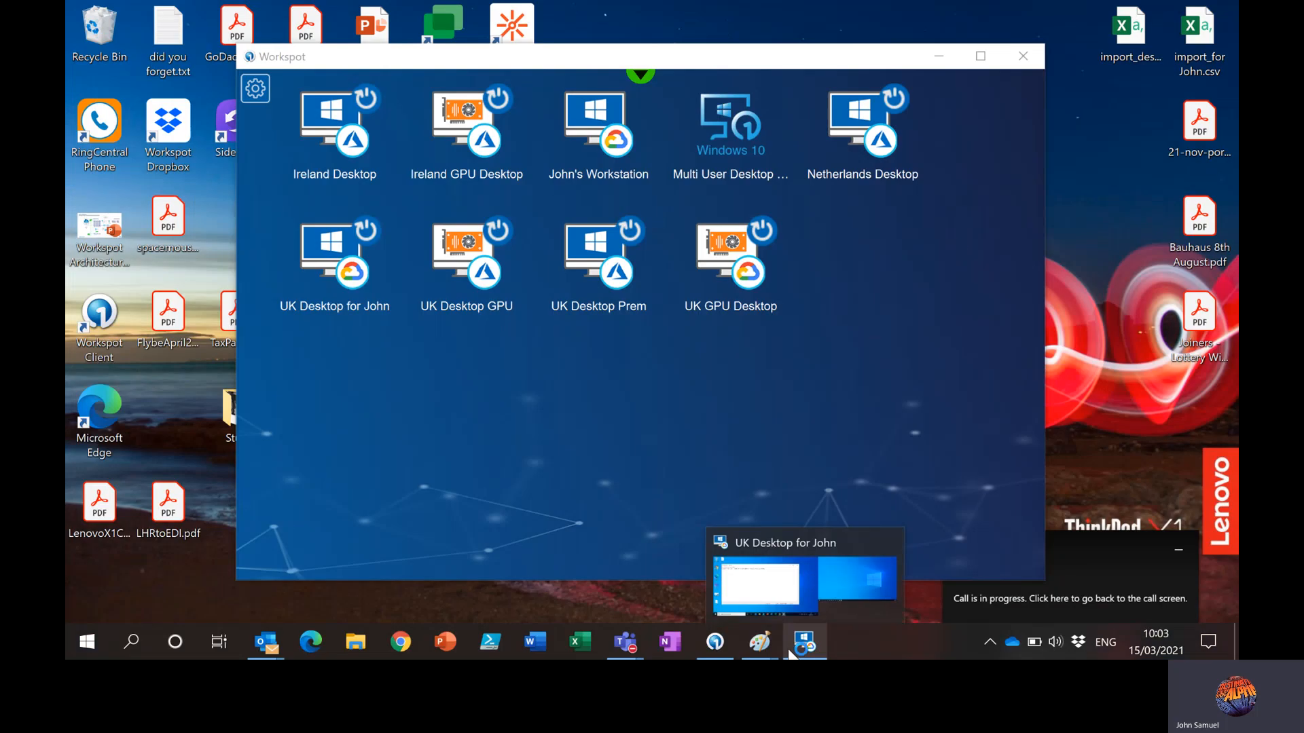
pyautogui.click(815, 650)
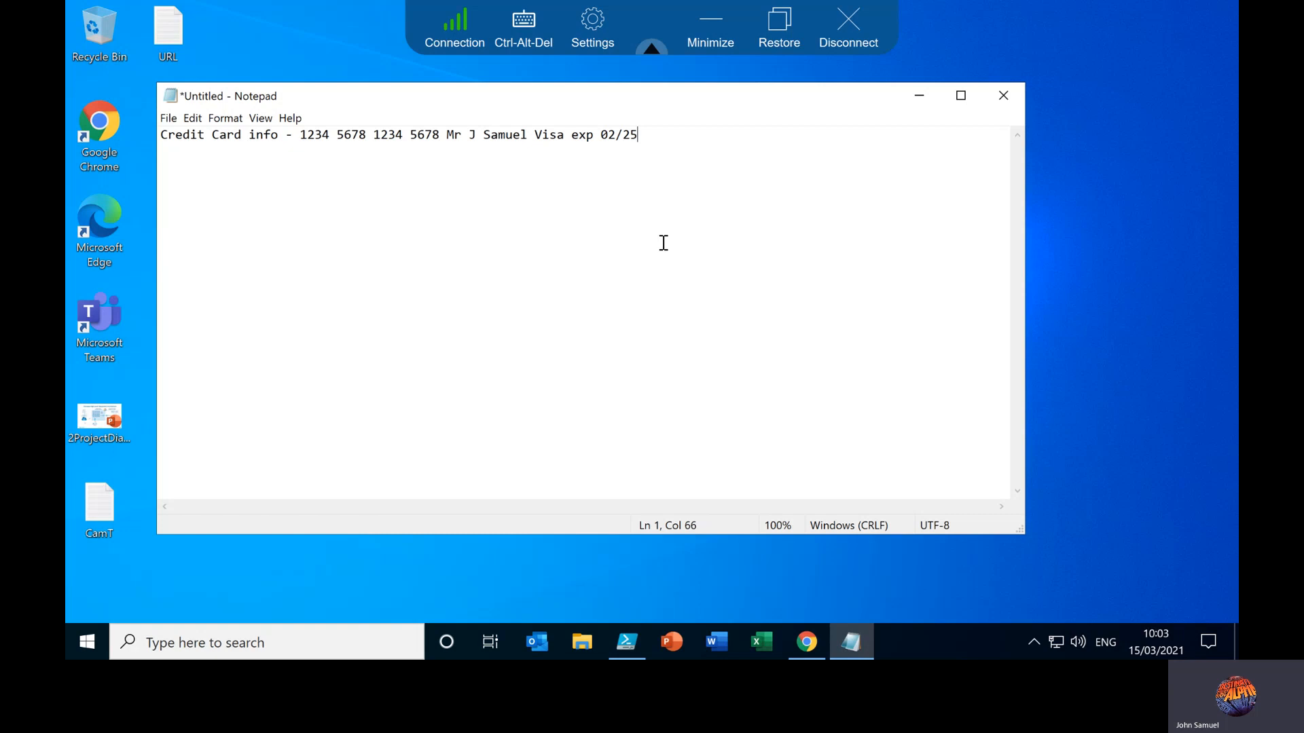
pyautogui.click(783, 21)
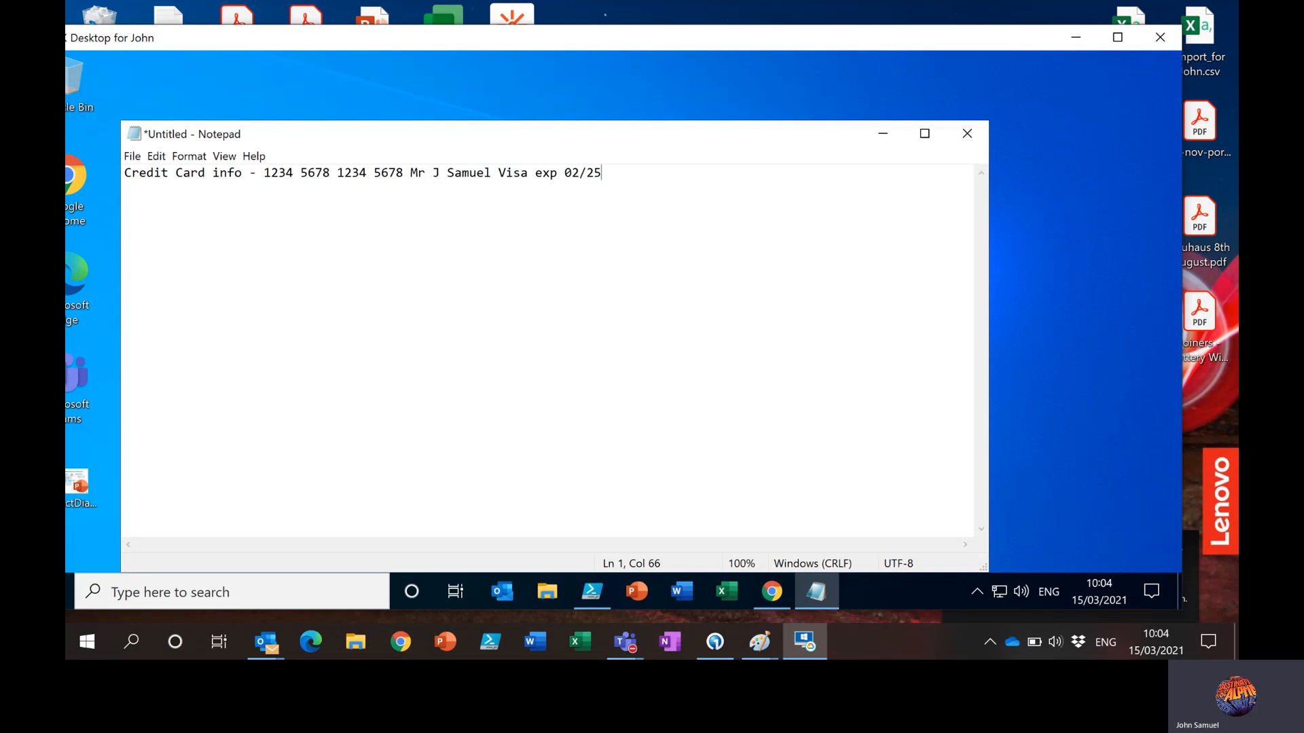
pyautogui.moveTo(642, 43); pyautogui.dragTo(1168, 39)
pyautogui.click(466, 54)
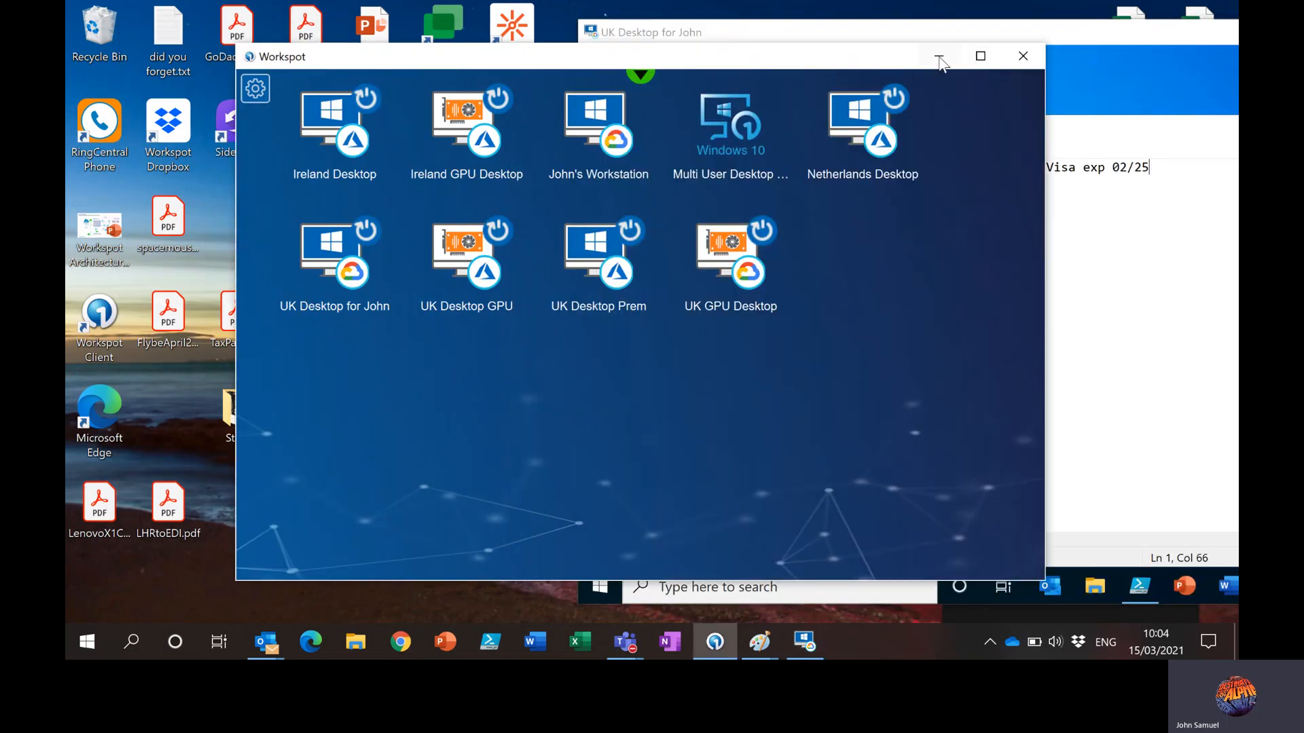
pyautogui.click(1063, 357)
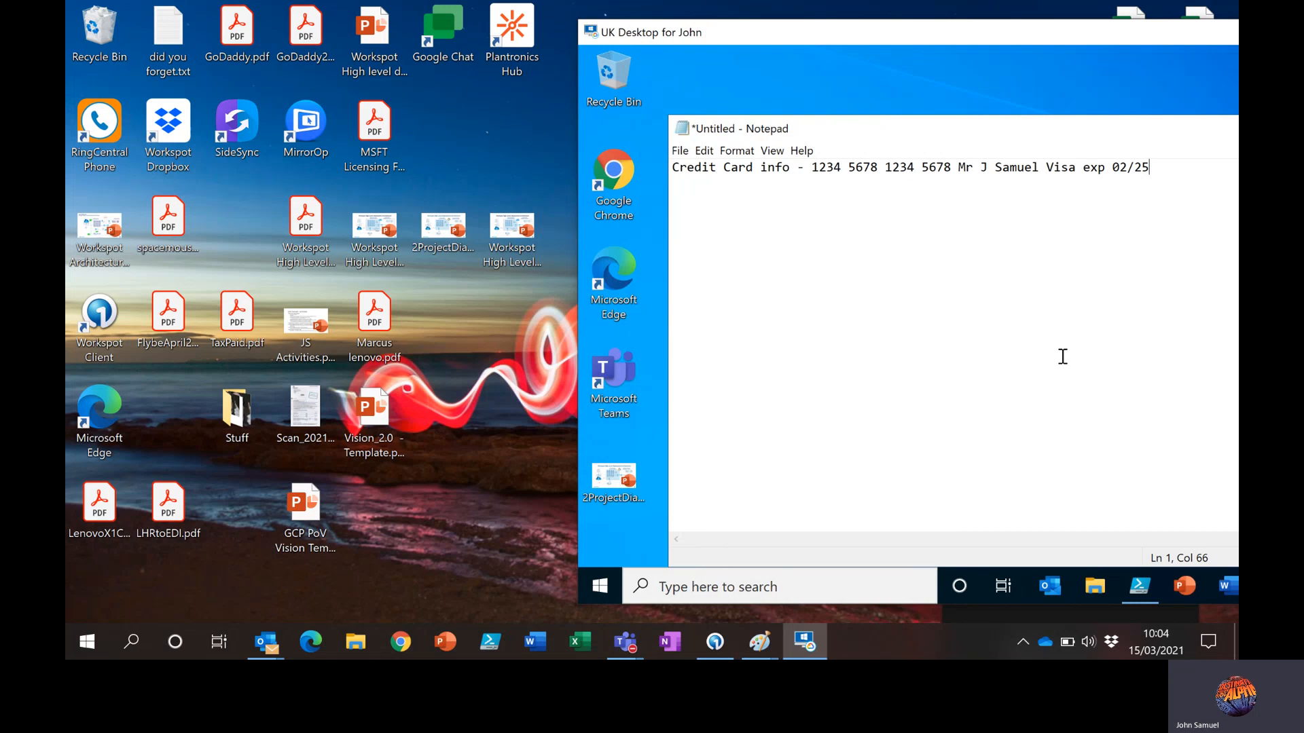
# - Capture the remote session's Notepad note with the local Snipping Tool and close the snip without saving it
pyautogui.press('super+shift+s')
pyautogui.press('super')
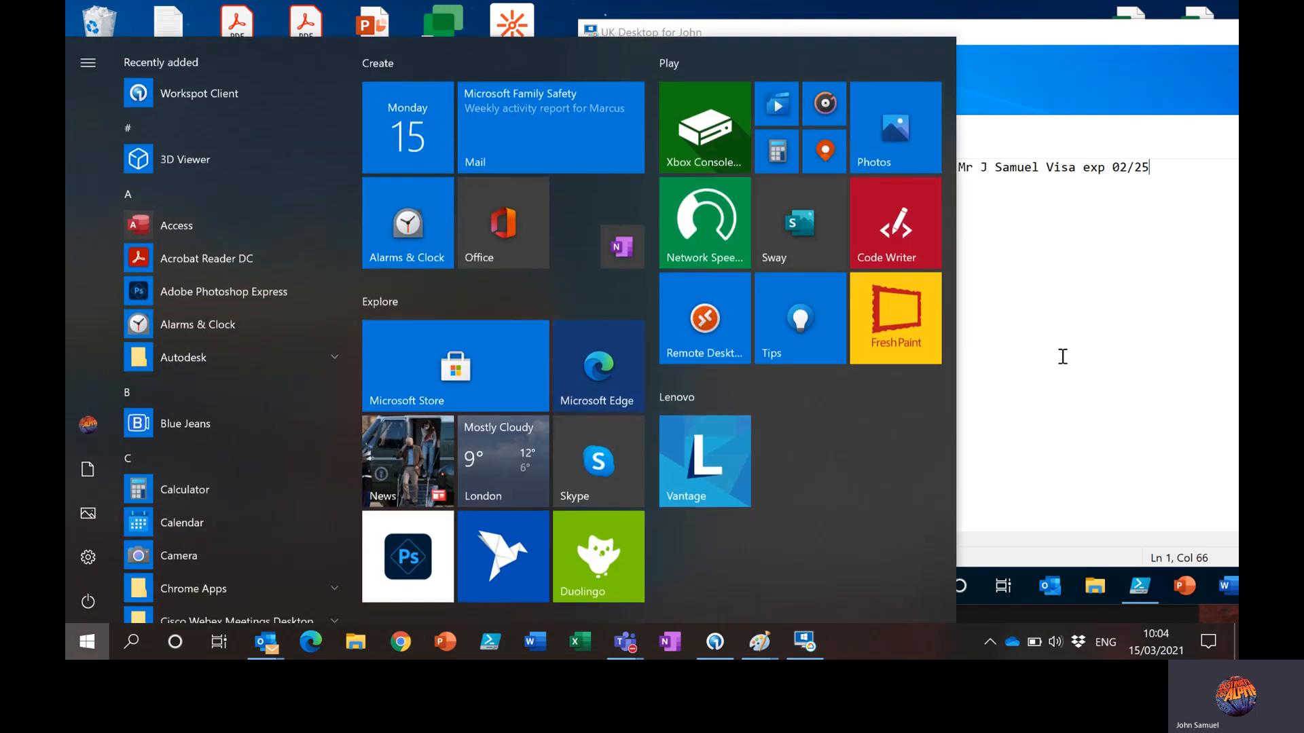
pyautogui.write('sna')
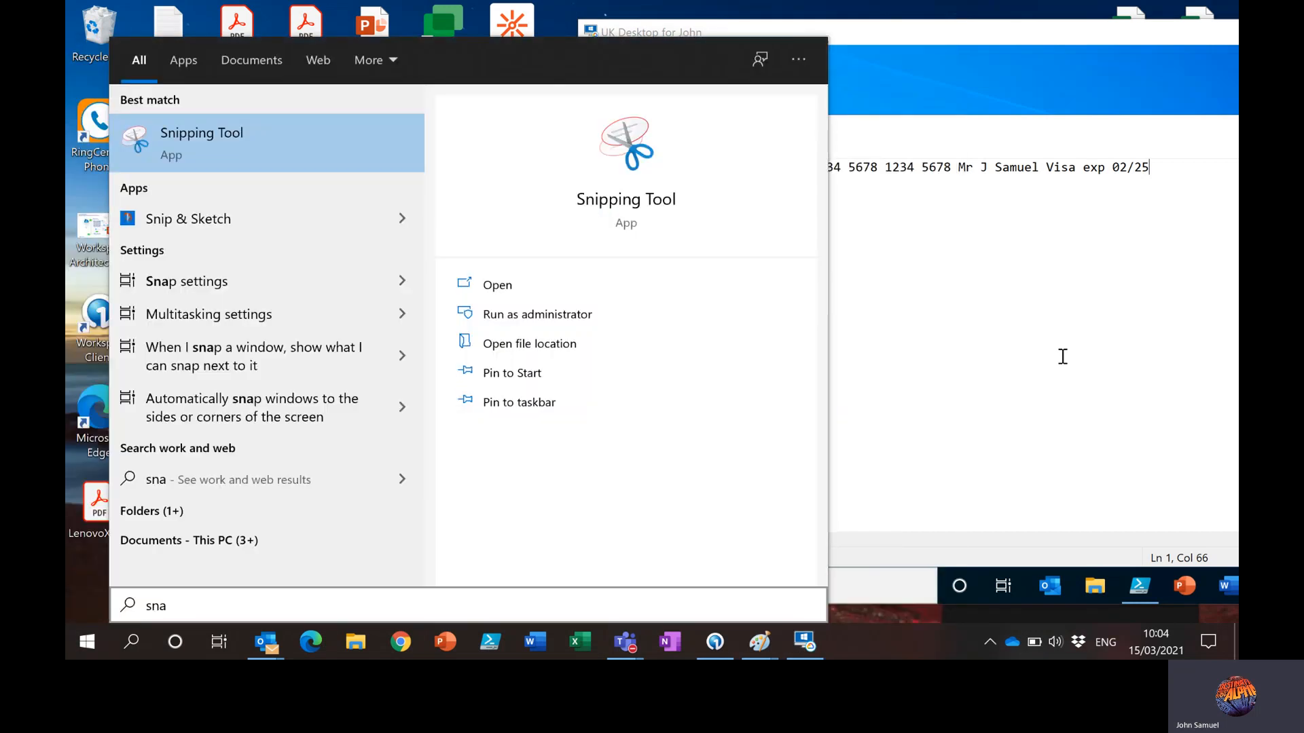
pyautogui.press('Return')
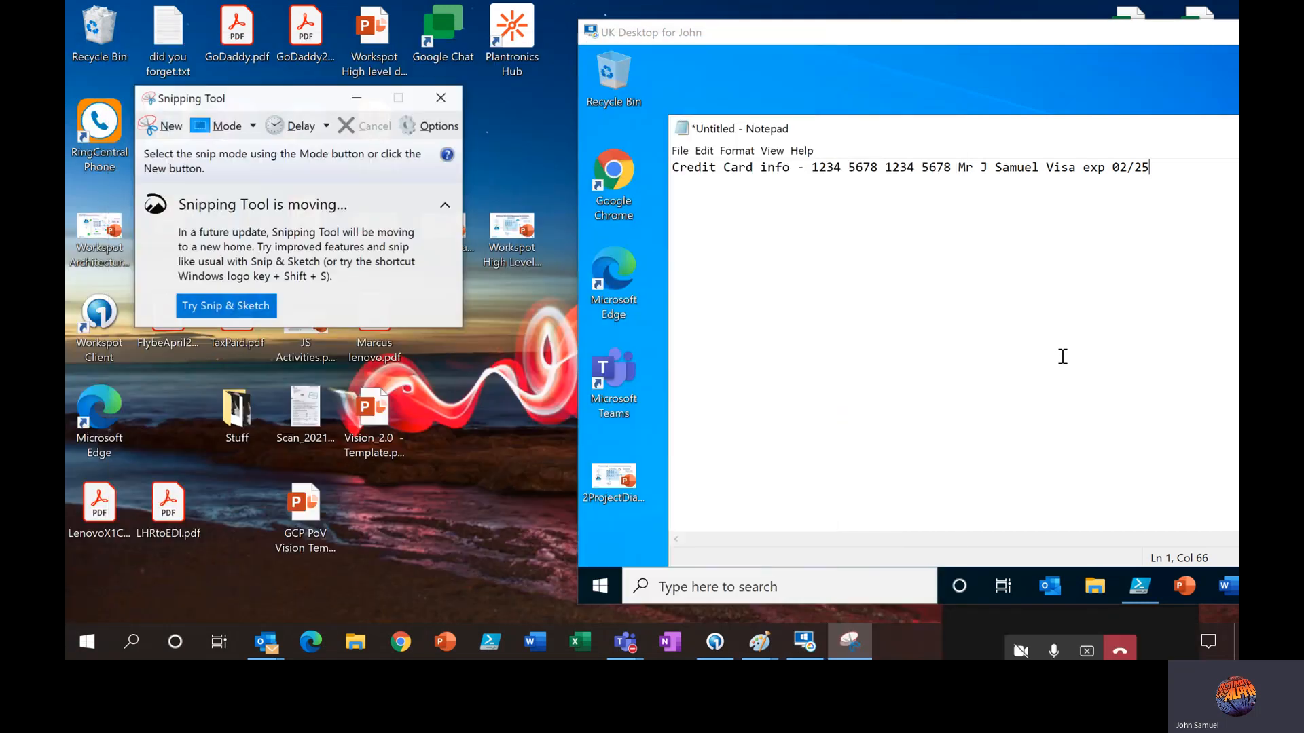
pyautogui.click(163, 126)
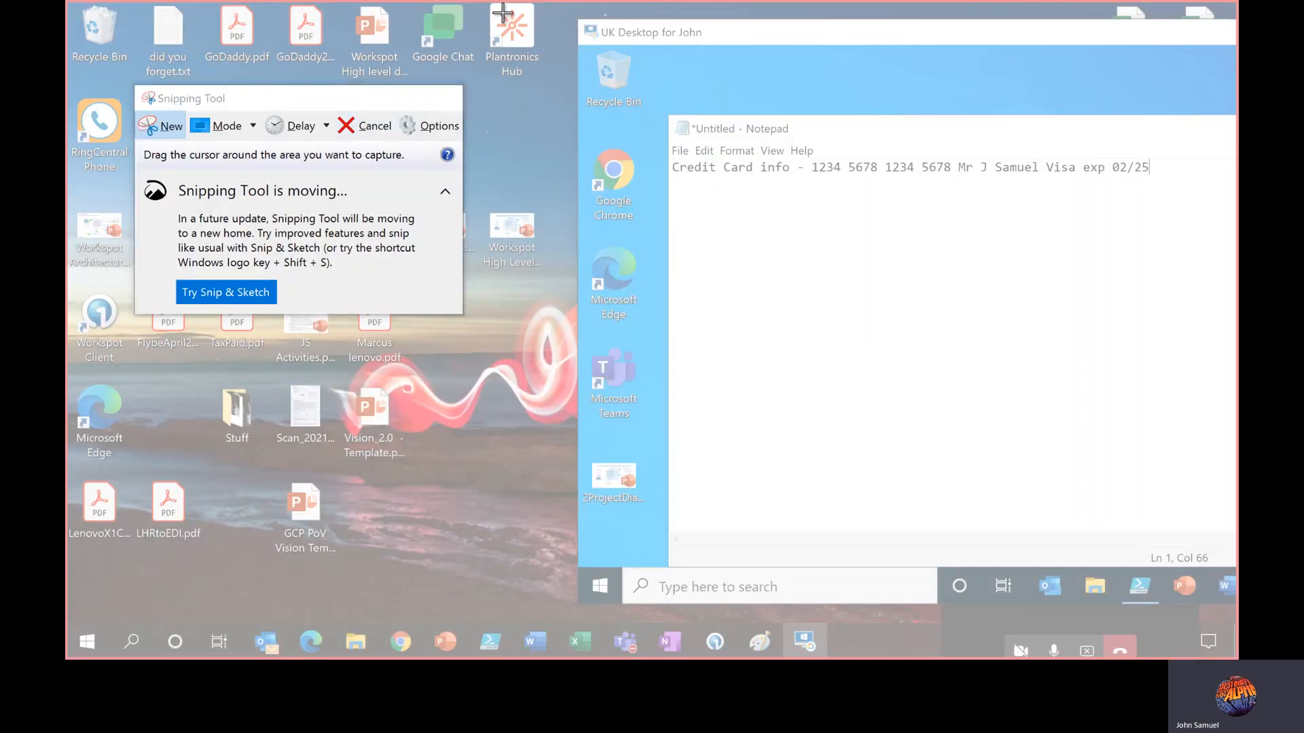
pyautogui.moveTo(503, 12); pyautogui.dragTo(1193, 373)
pyautogui.click(509, 34)
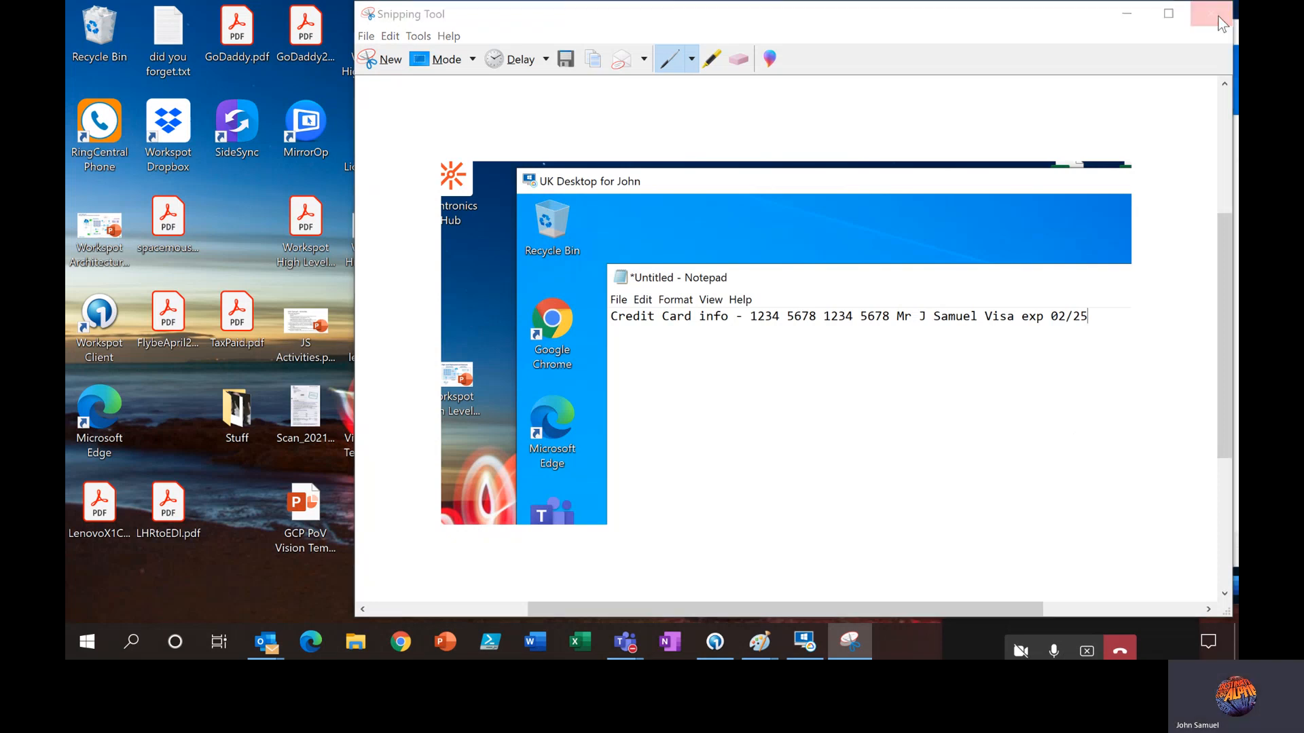
pyautogui.click(1220, 23)
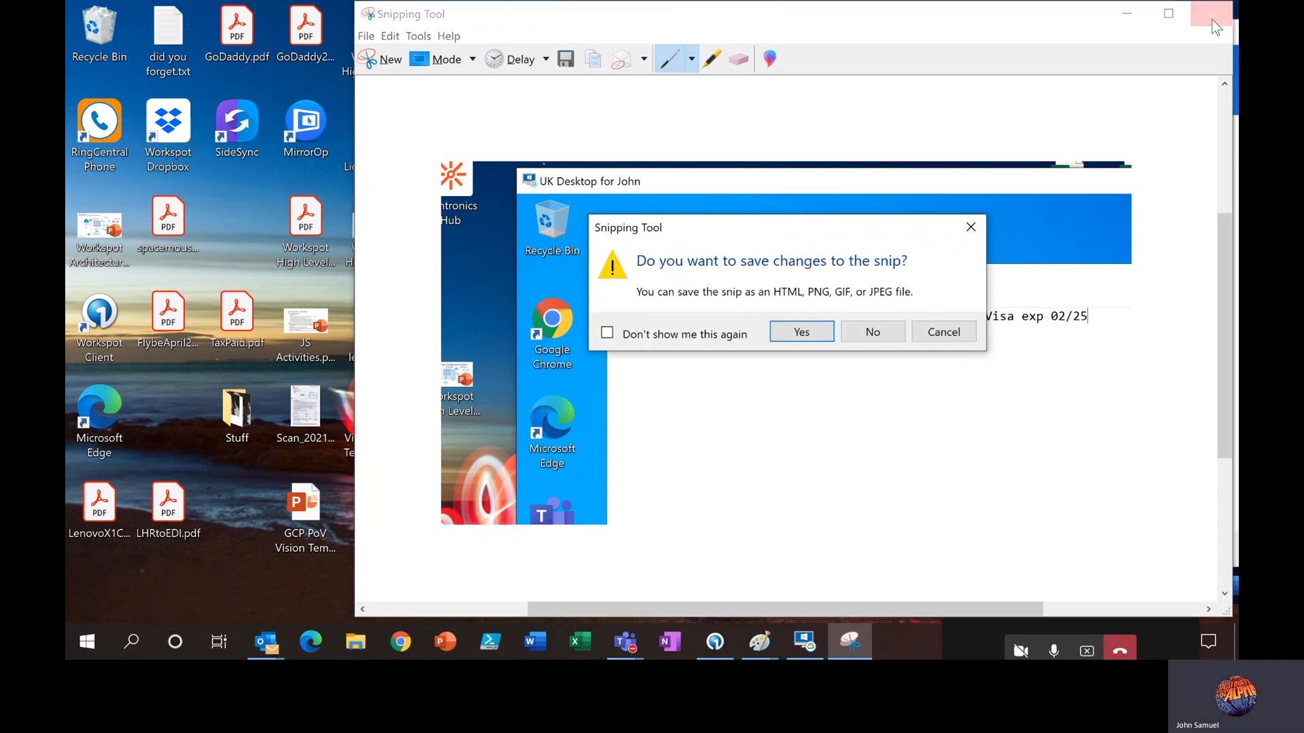
pyautogui.click(872, 332)
# - Return the remote desktop session to full screen and disconnect from it
pyautogui.moveTo(1037, 54); pyautogui.dragTo(514, 50)
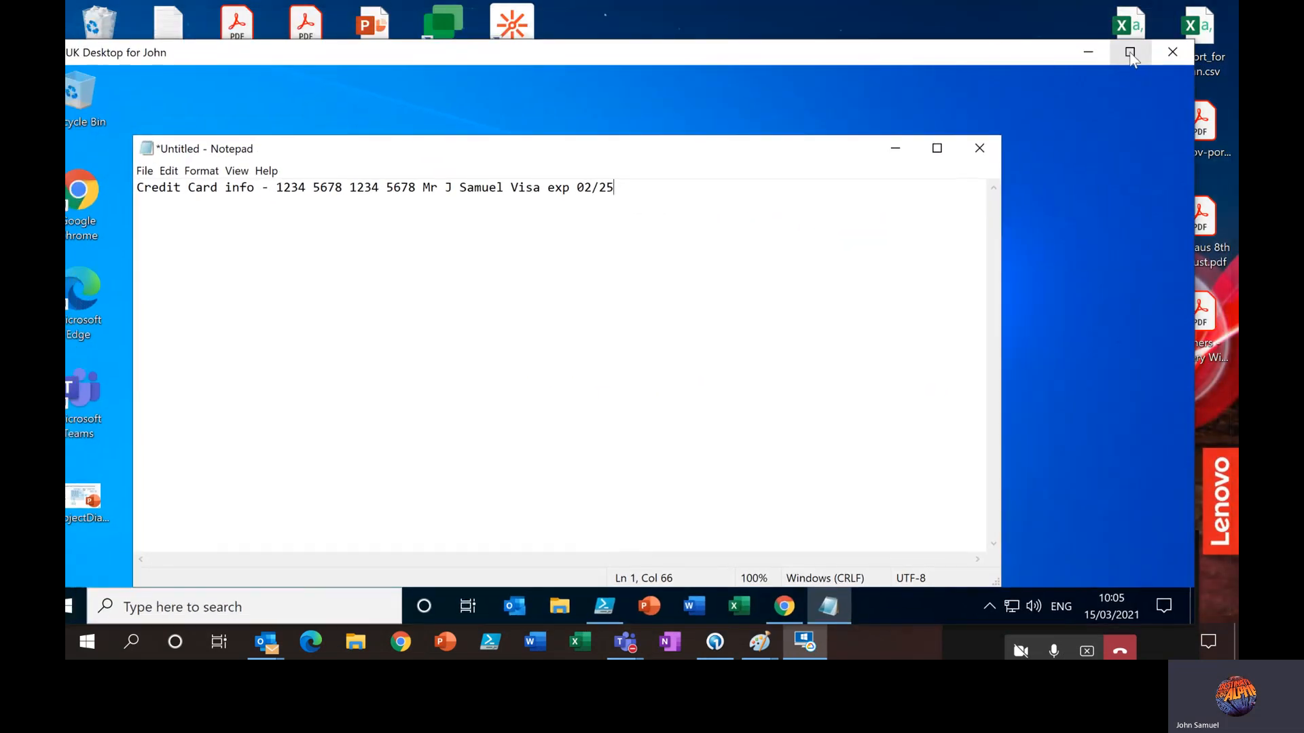
pyautogui.click(1130, 53)
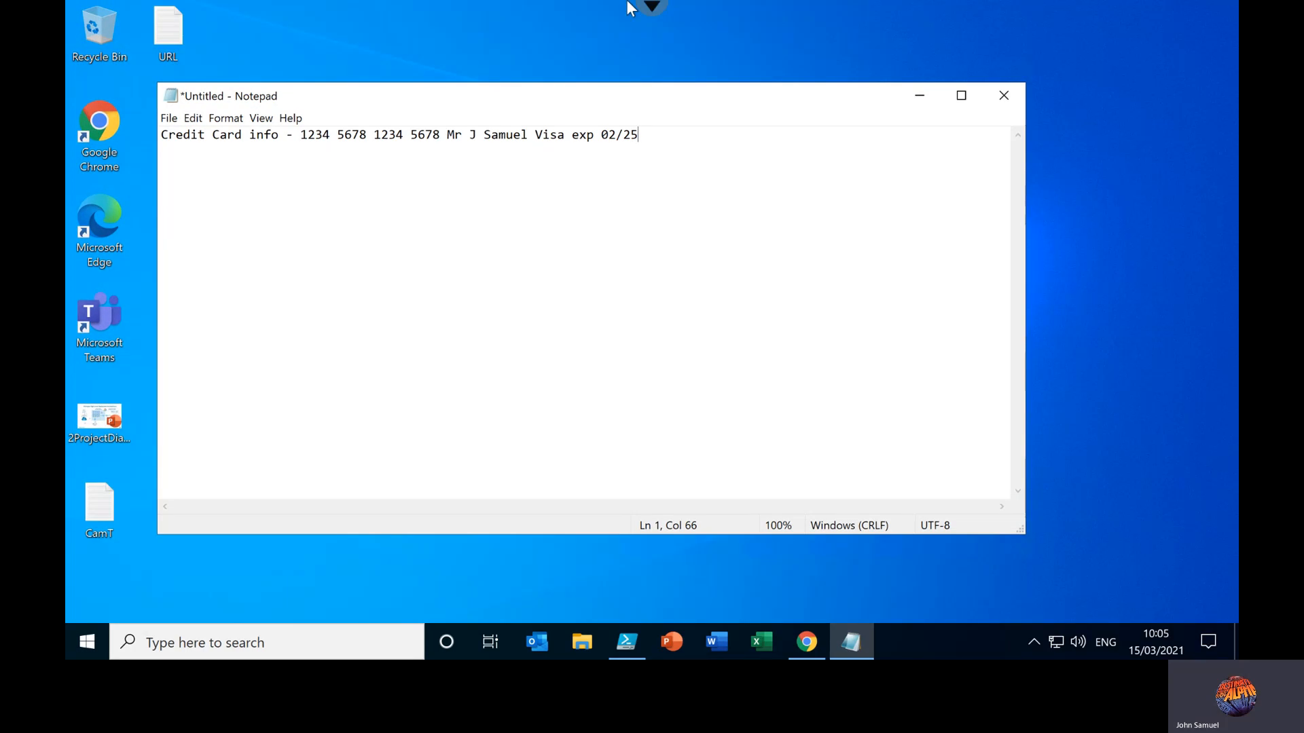
pyautogui.click(653, 8)
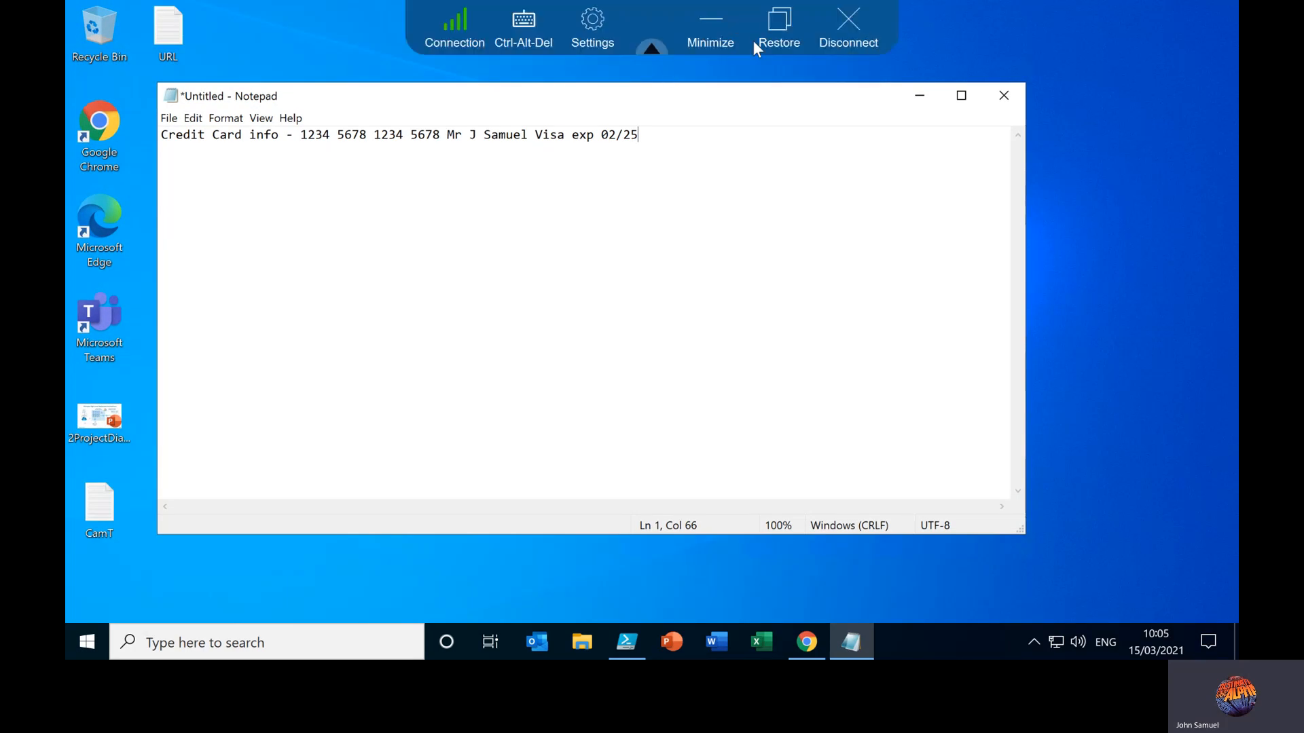
pyautogui.click(850, 21)
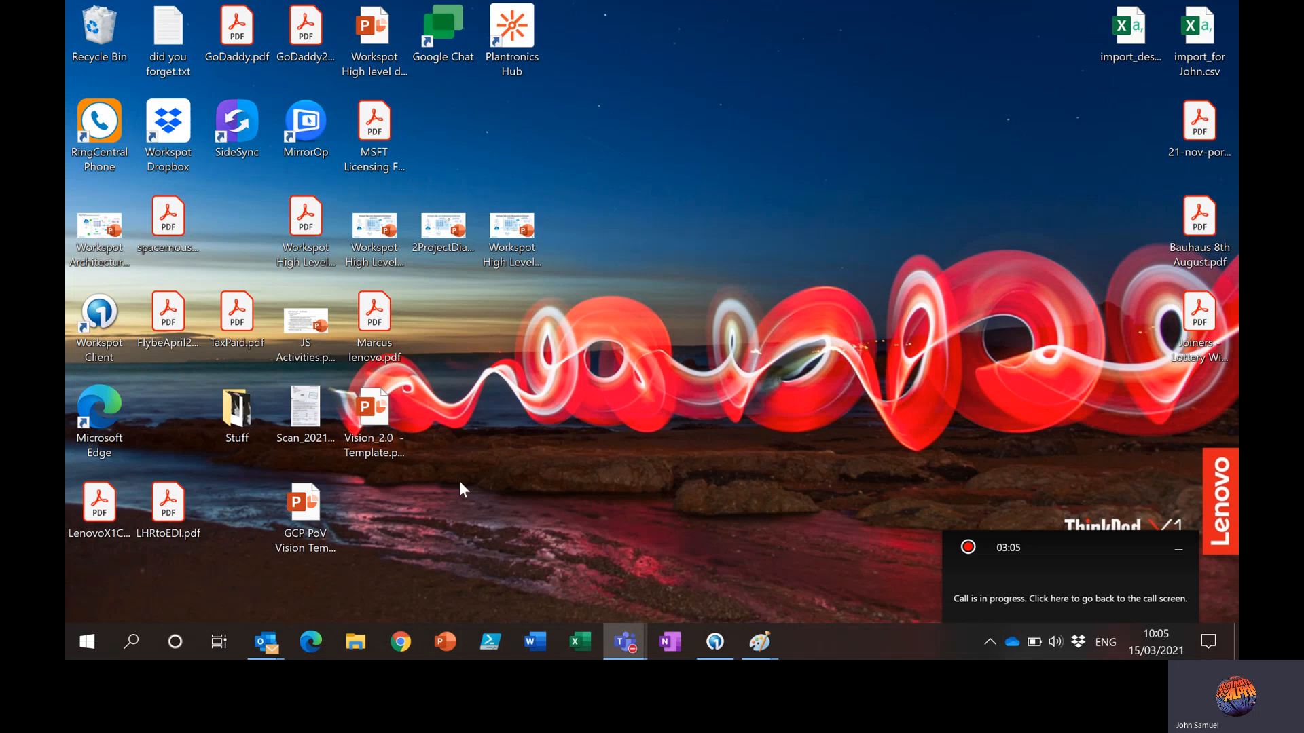
# - Switch to Microsoft Edge and open the Workspot Control login page at control.workspot.com
pyautogui.click(310, 642)
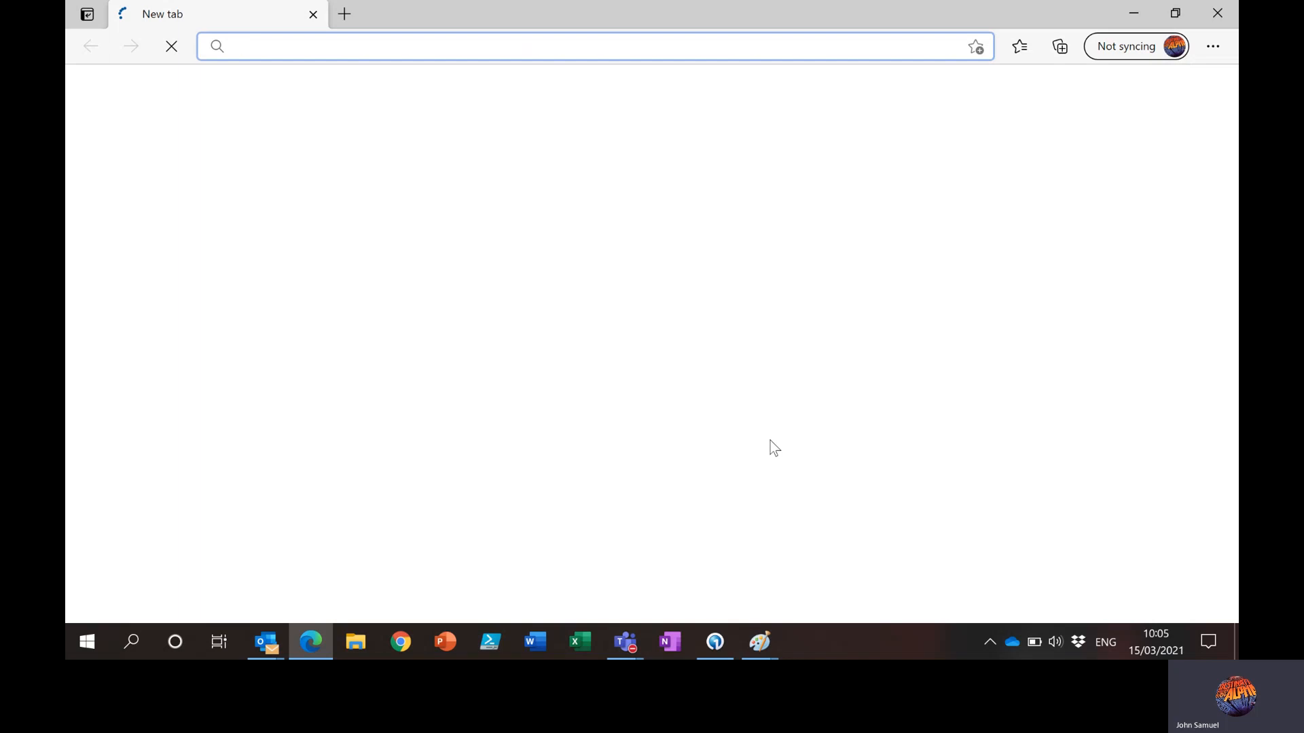
pyautogui.write('cont')
pyautogui.press('Return')
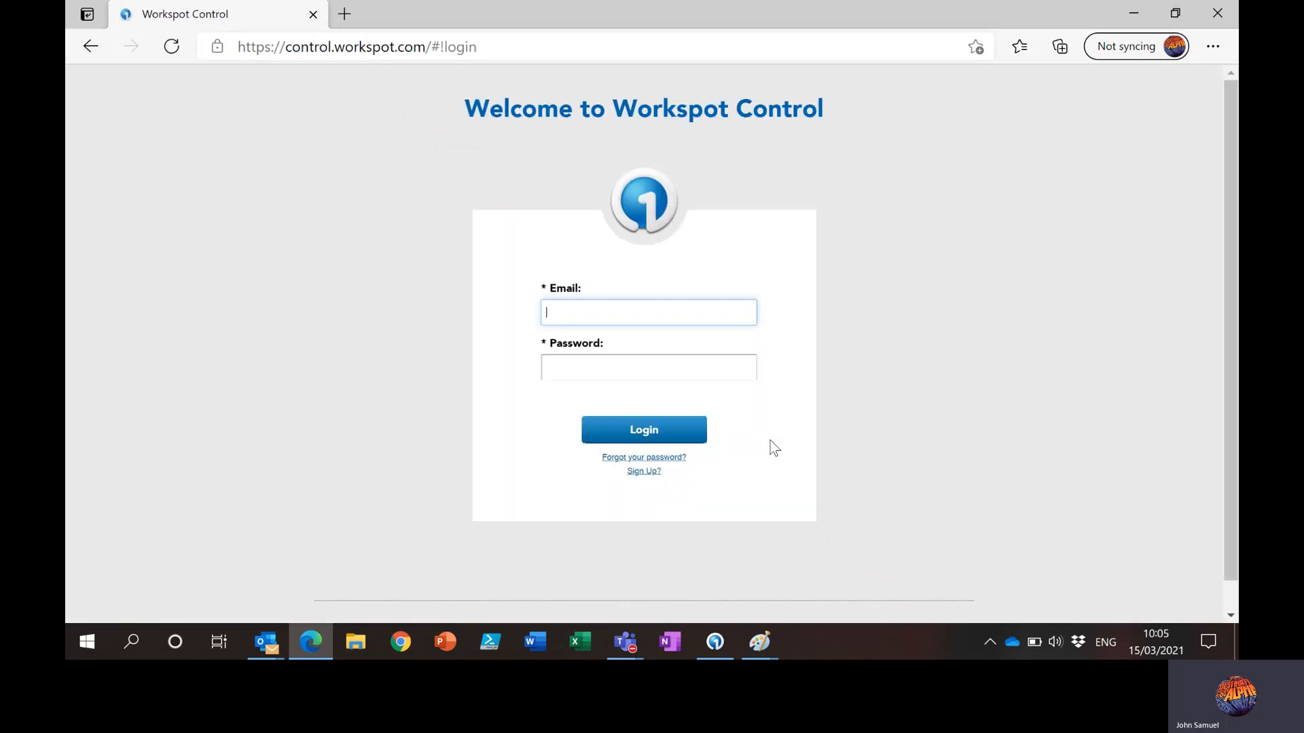
# - Log in to Workspot Control with the administrator's e-mail and account password
pyautogui.write('john')
pyautogui.press('Down')
pyautogui.press('Tab')
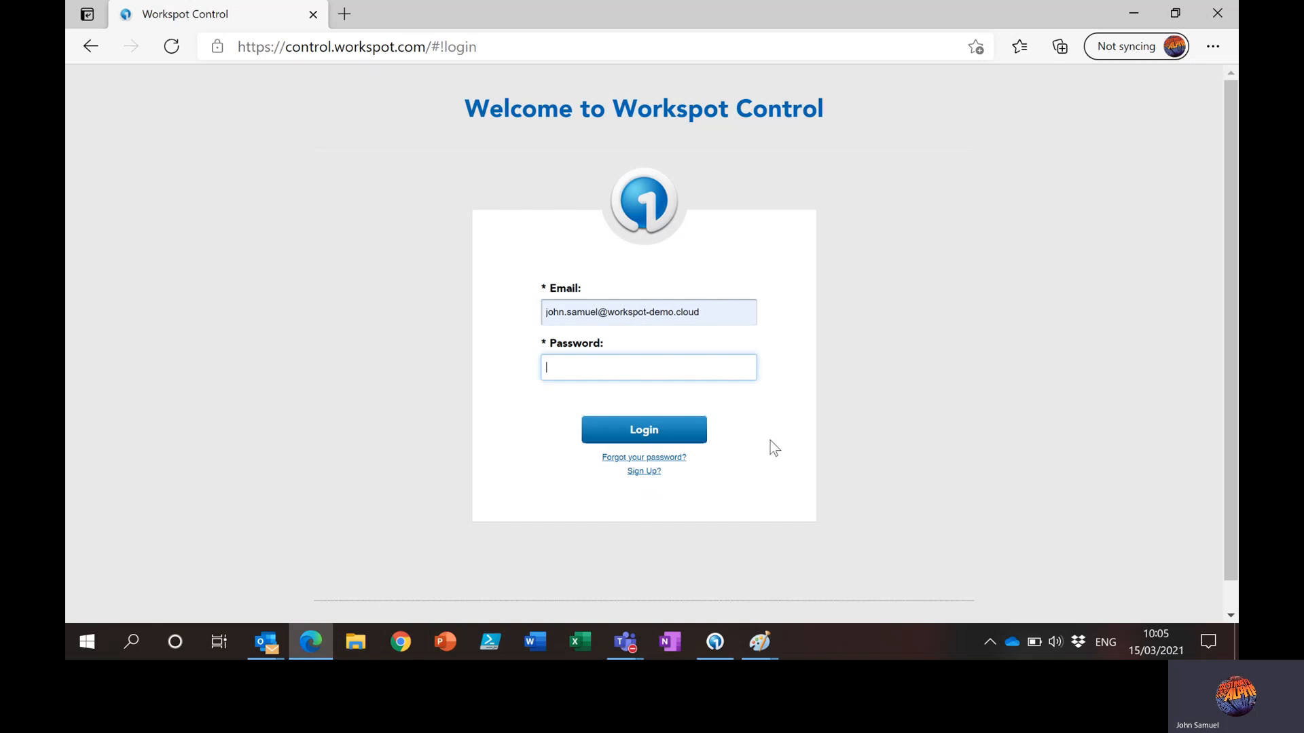
pyautogui.write('••••••')
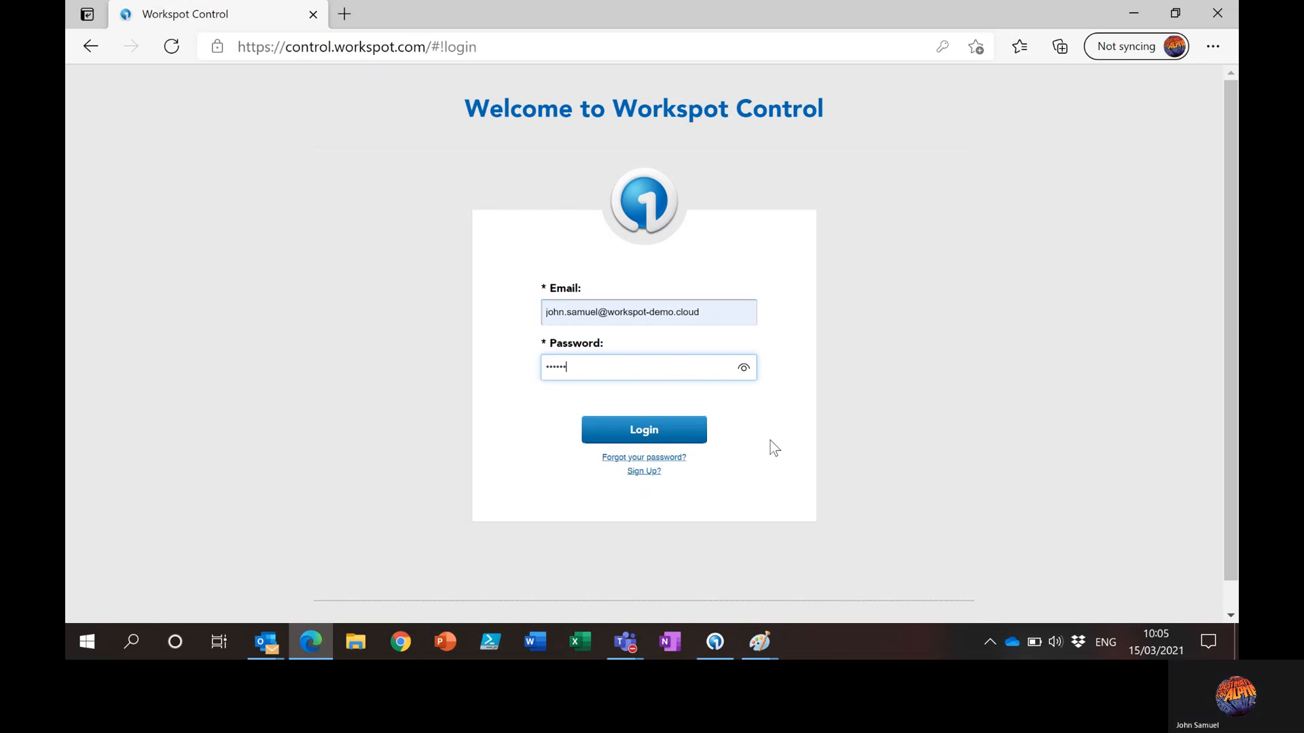
pyautogui.write('•••')
pyautogui.press('Return')
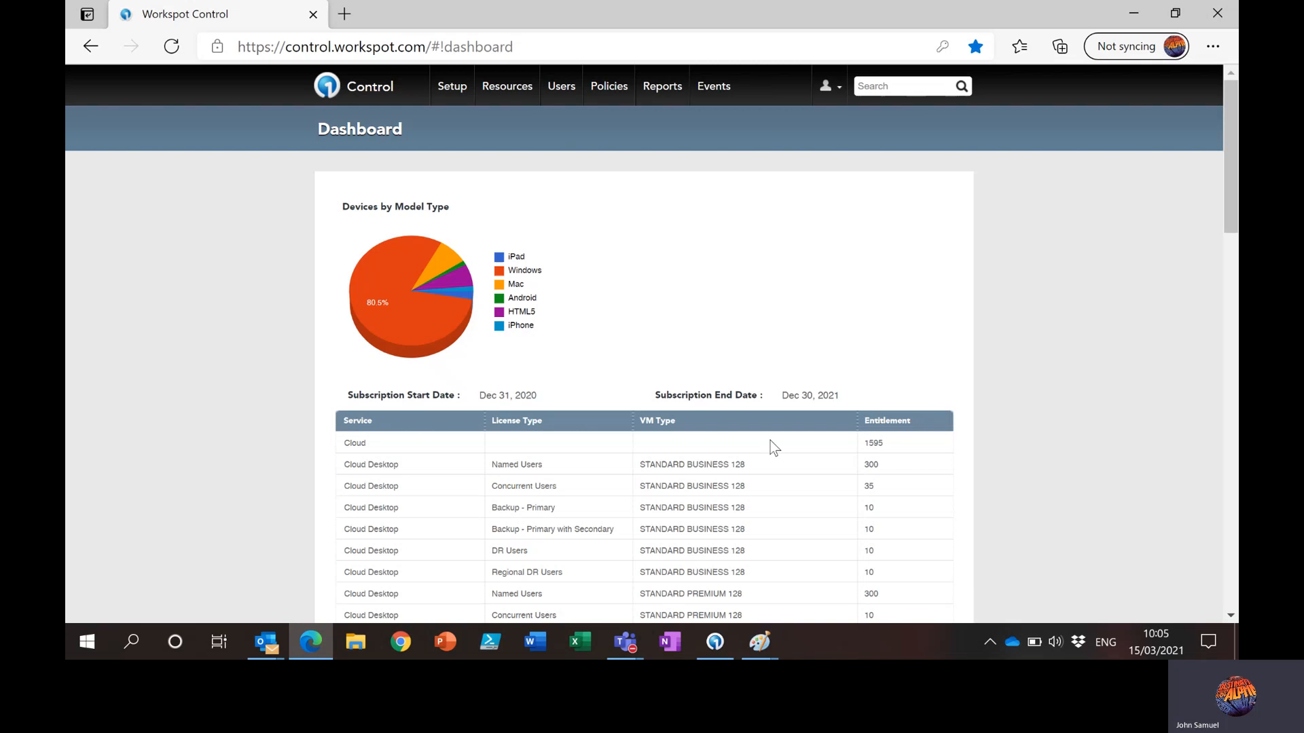
# - Open the Workspot SE Security Policy for editing and collapse the Workspot PIN, Online Authentication and Offline Access sections to reach Utility Rules
pyautogui.click(615, 93)
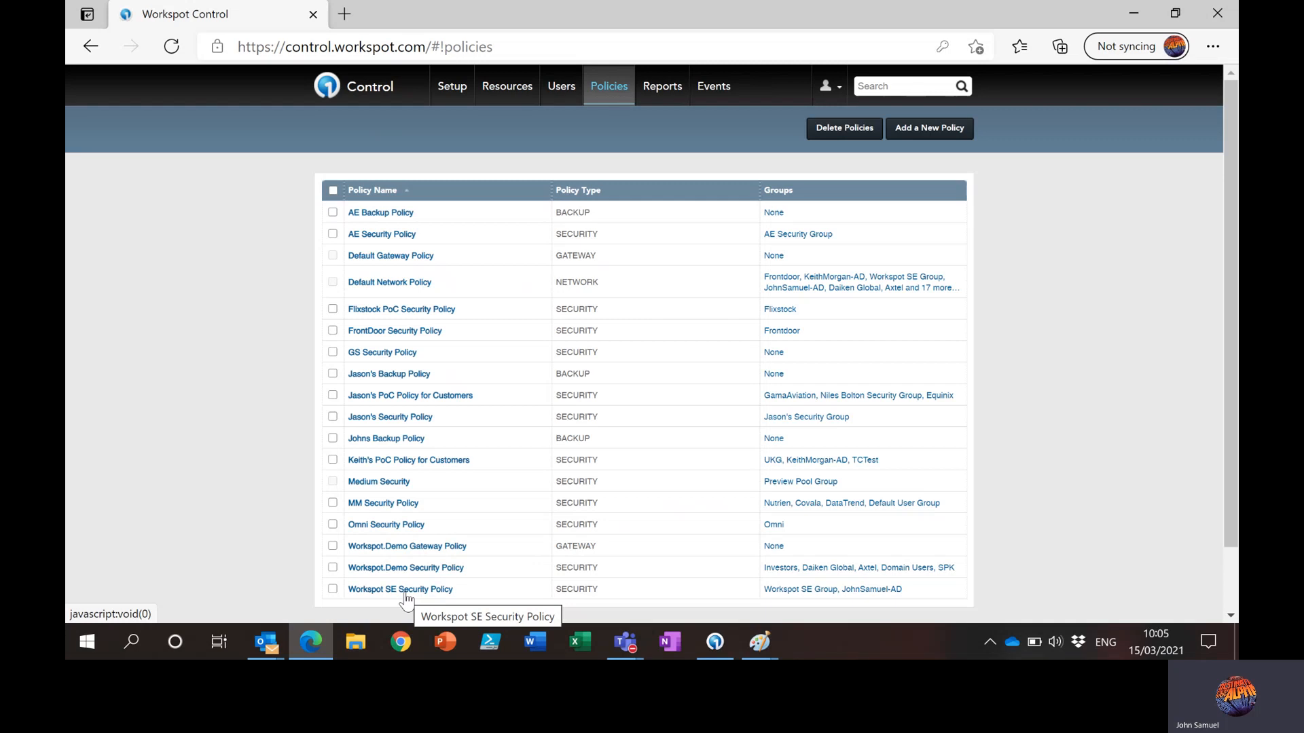
pyautogui.click(405, 589)
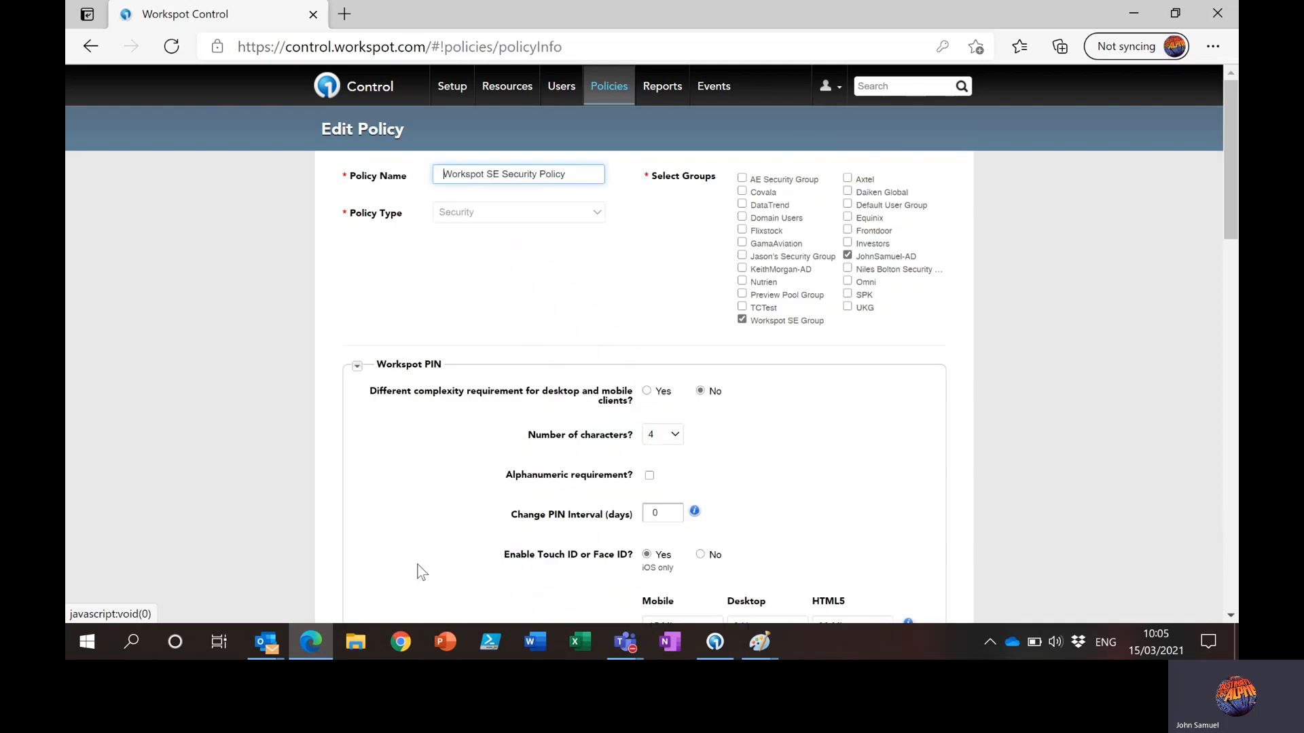
pyautogui.click(357, 366)
pyautogui.click(357, 393)
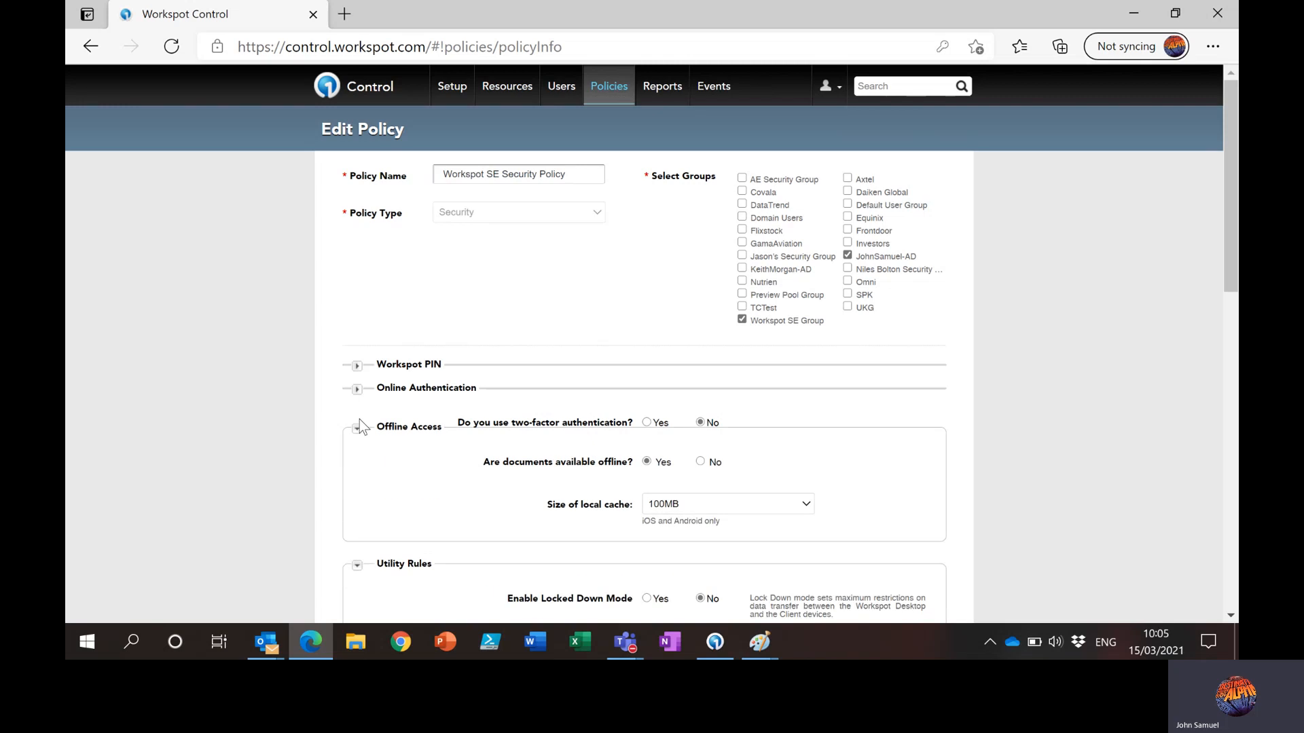
pyautogui.click(358, 414)
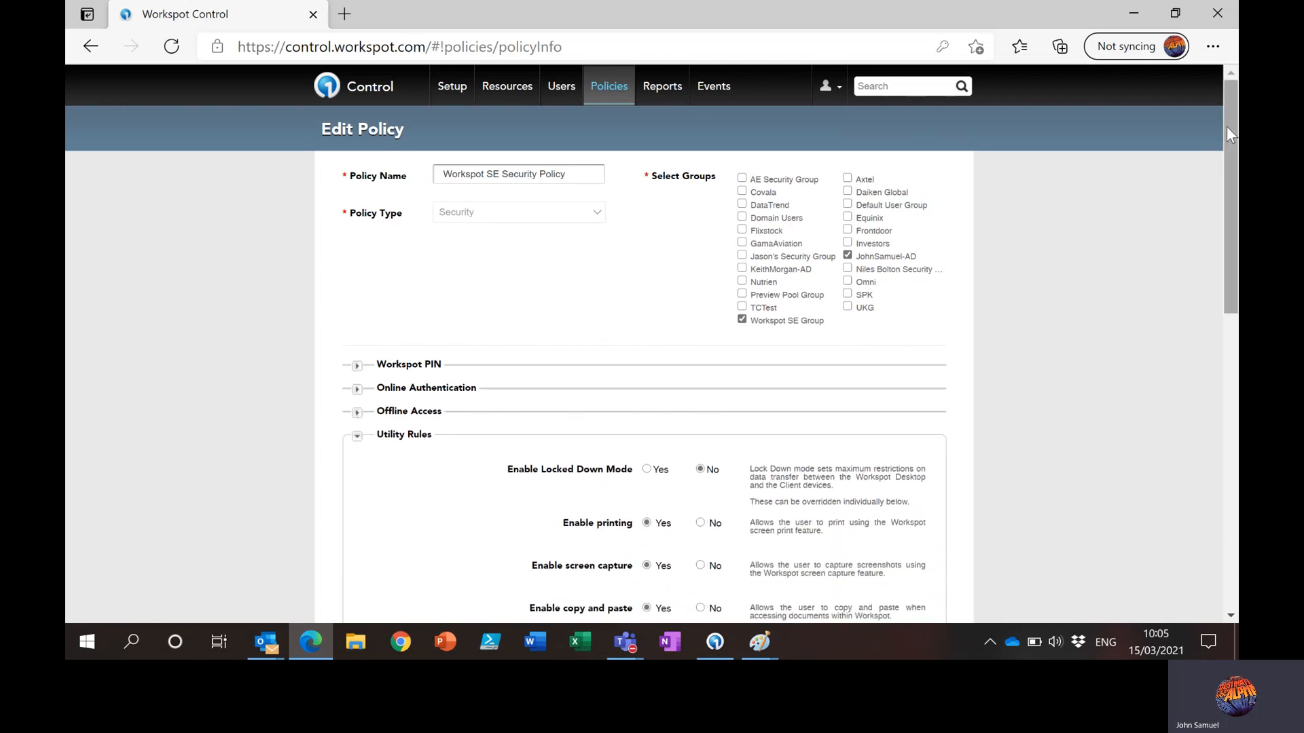
pyautogui.moveTo(1226, 127); pyautogui.dragTo(1229, 274)
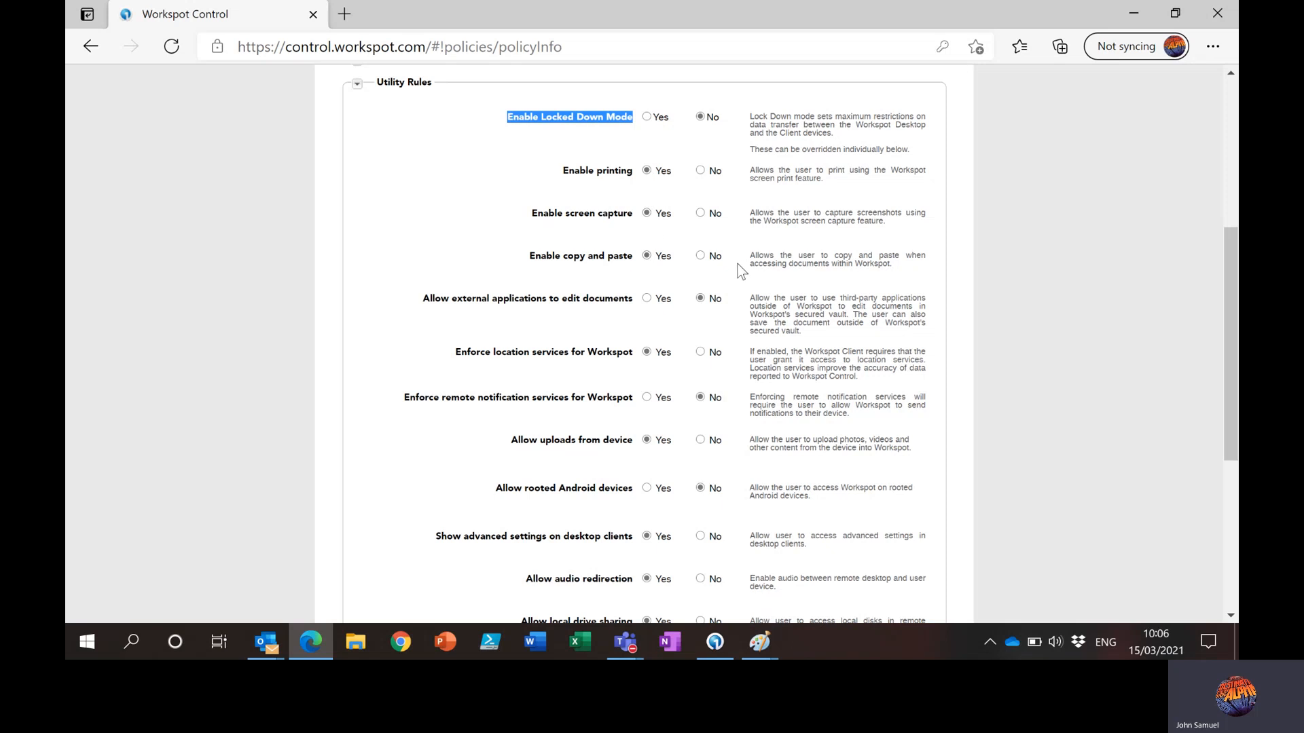
# - Set Enable Locked Down Mode to Yes in the policy's Utility Rules, accept the restrictions and save the policy
pyautogui.click(646, 117)
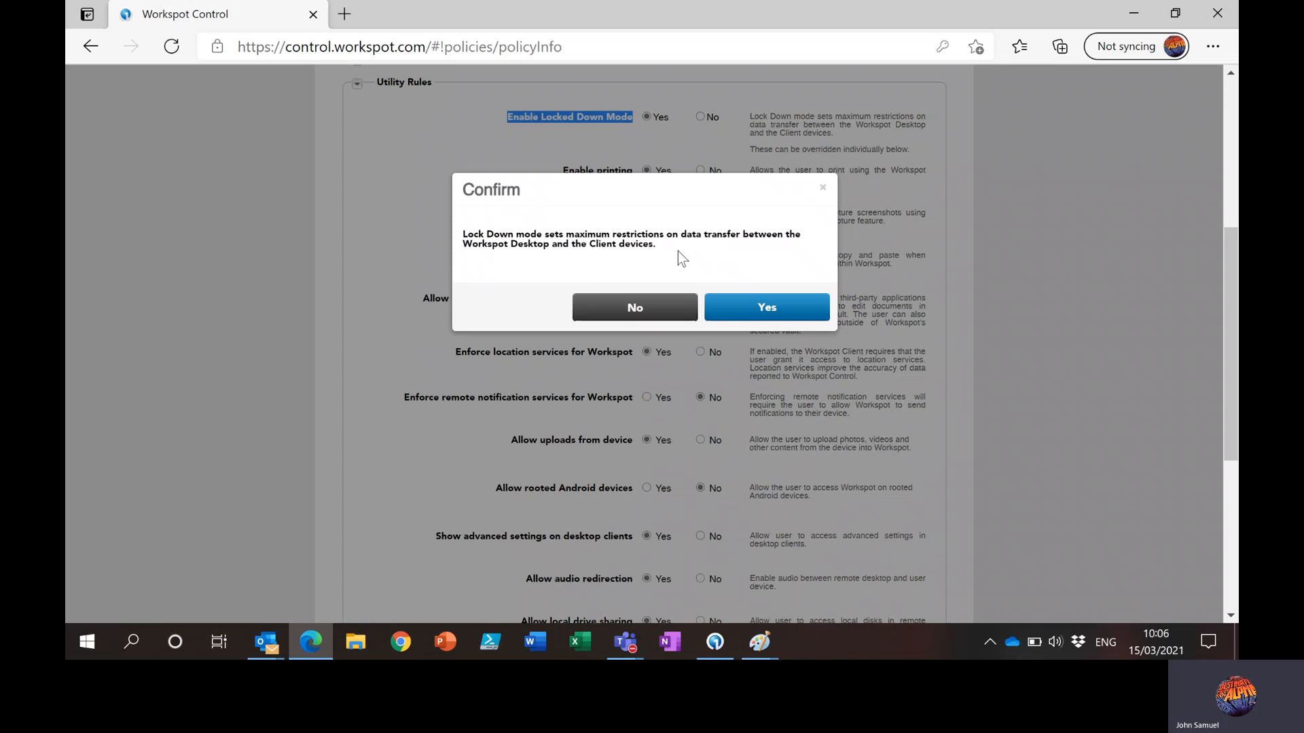
pyautogui.click(768, 317)
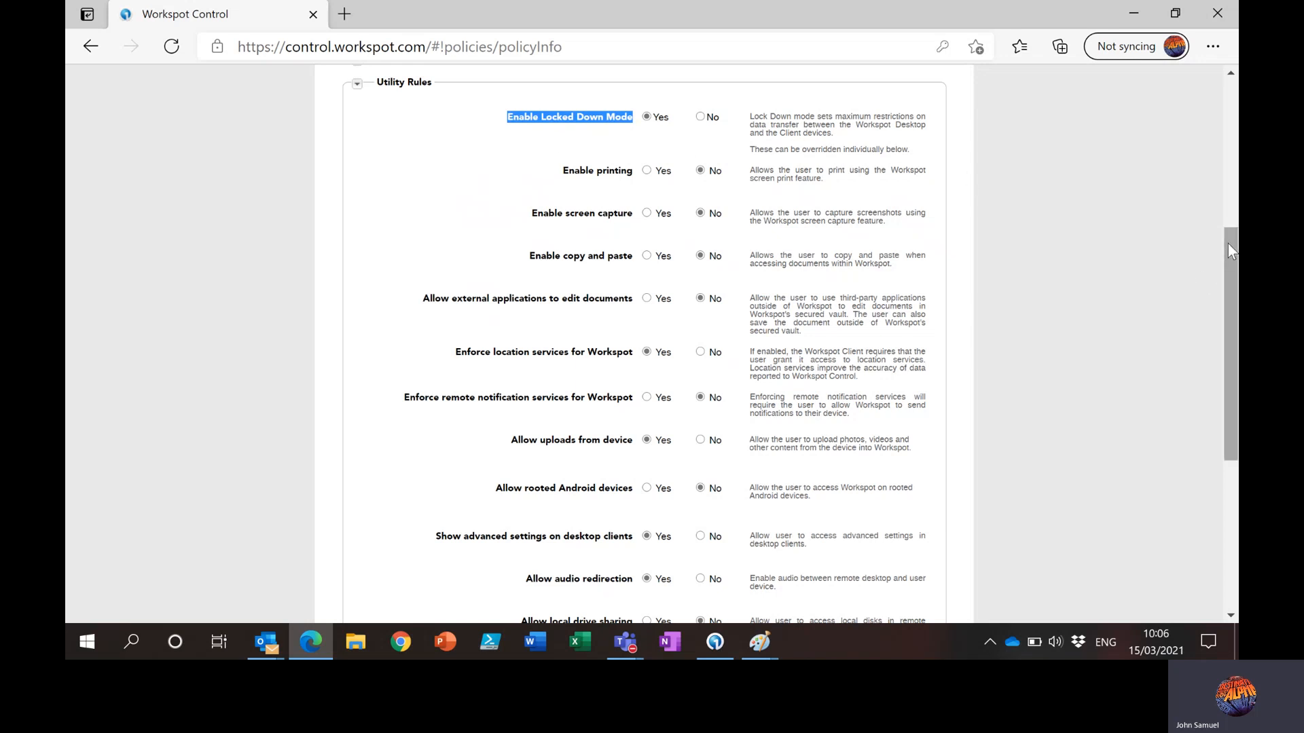
pyautogui.moveTo(1229, 245); pyautogui.dragTo(1224, 376)
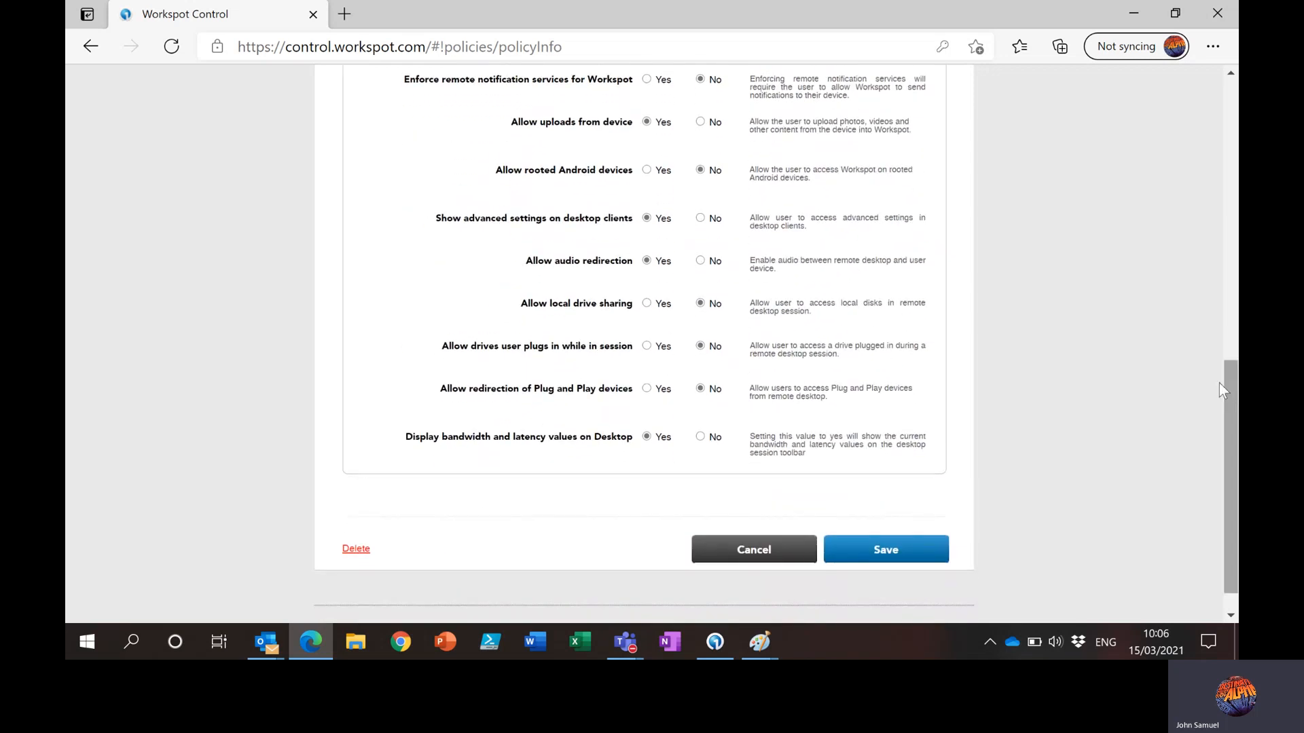
pyautogui.click(905, 558)
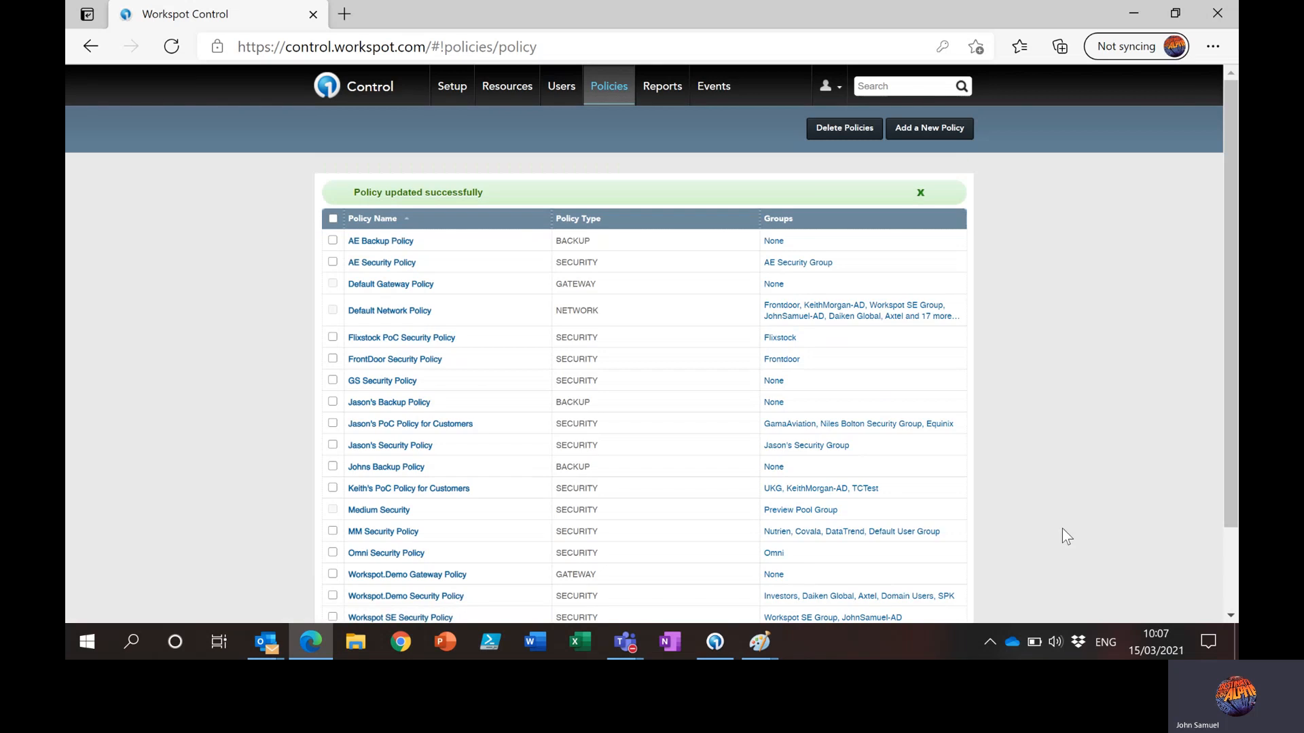
# - Switch from Edge to the Workspot client, dismiss the configuration update notification and launch the Google Cloud-hosted UK Desktop
pyautogui.click(1135, 16)
pyautogui.moveTo(745, 650)
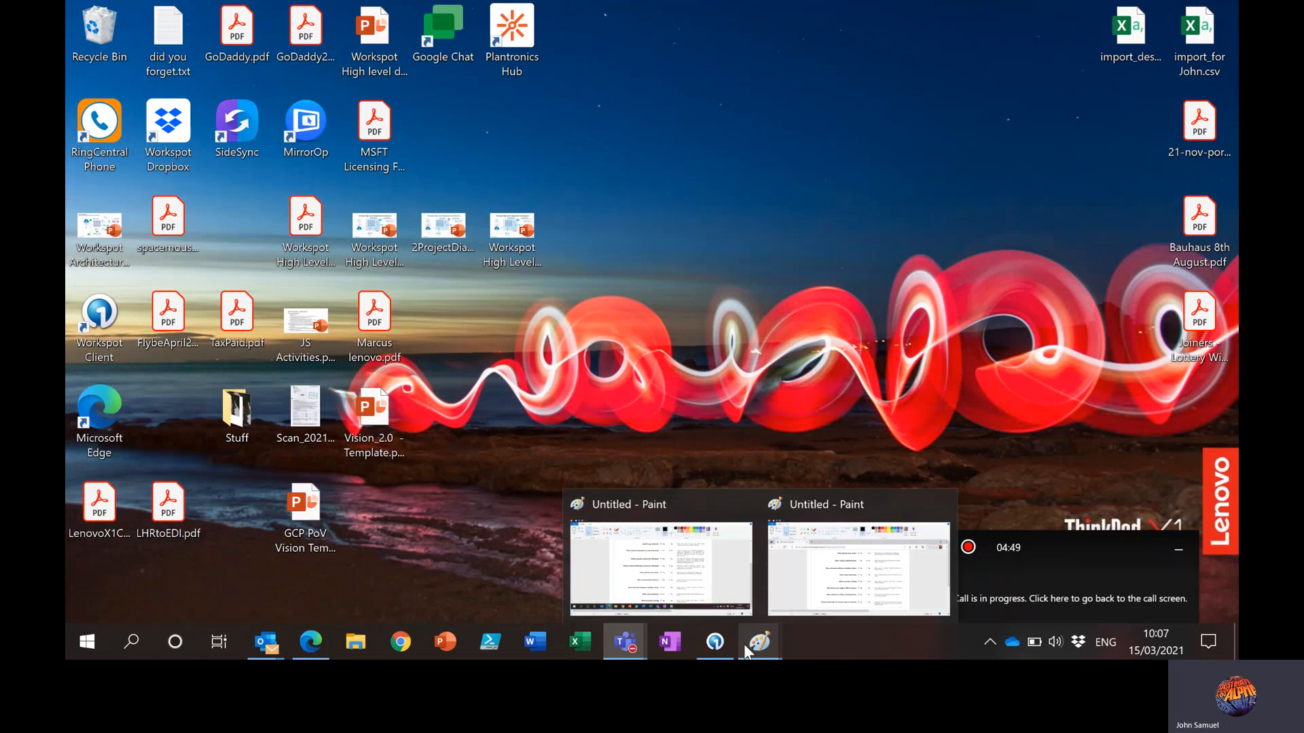
pyautogui.click(714, 641)
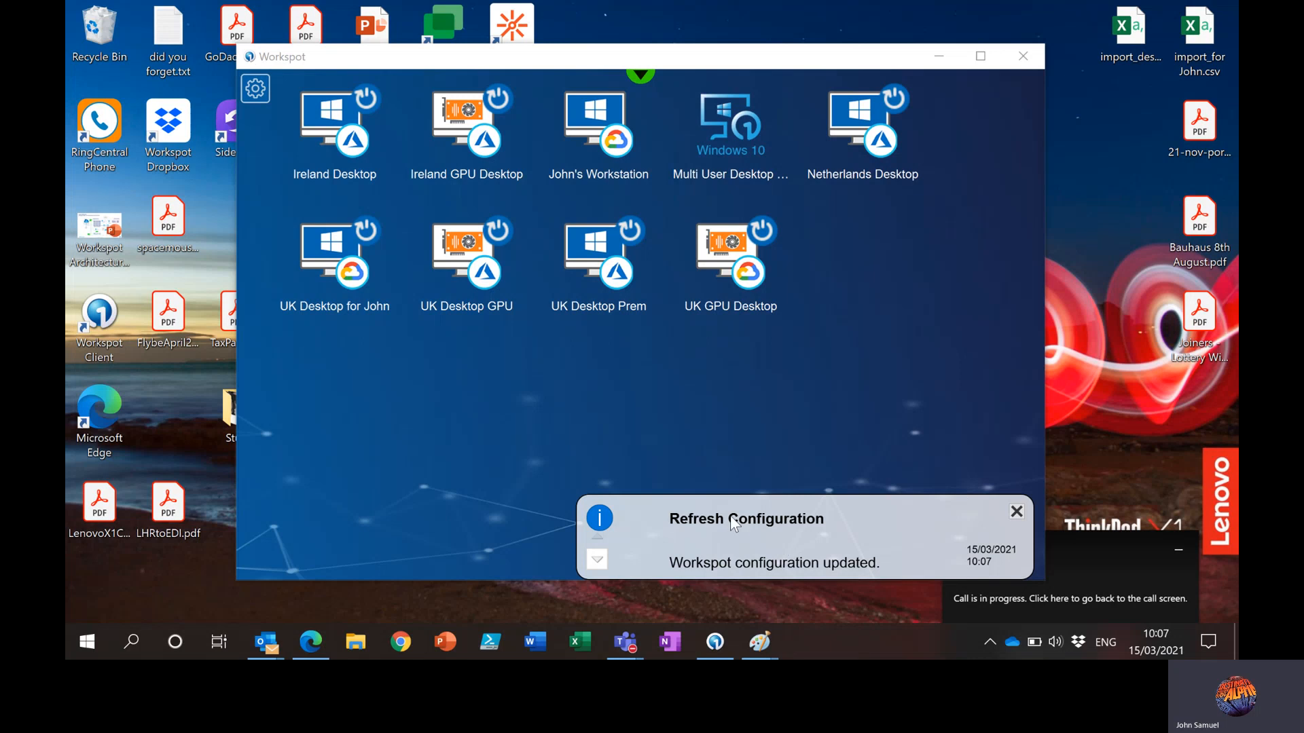
pyautogui.click(1017, 511)
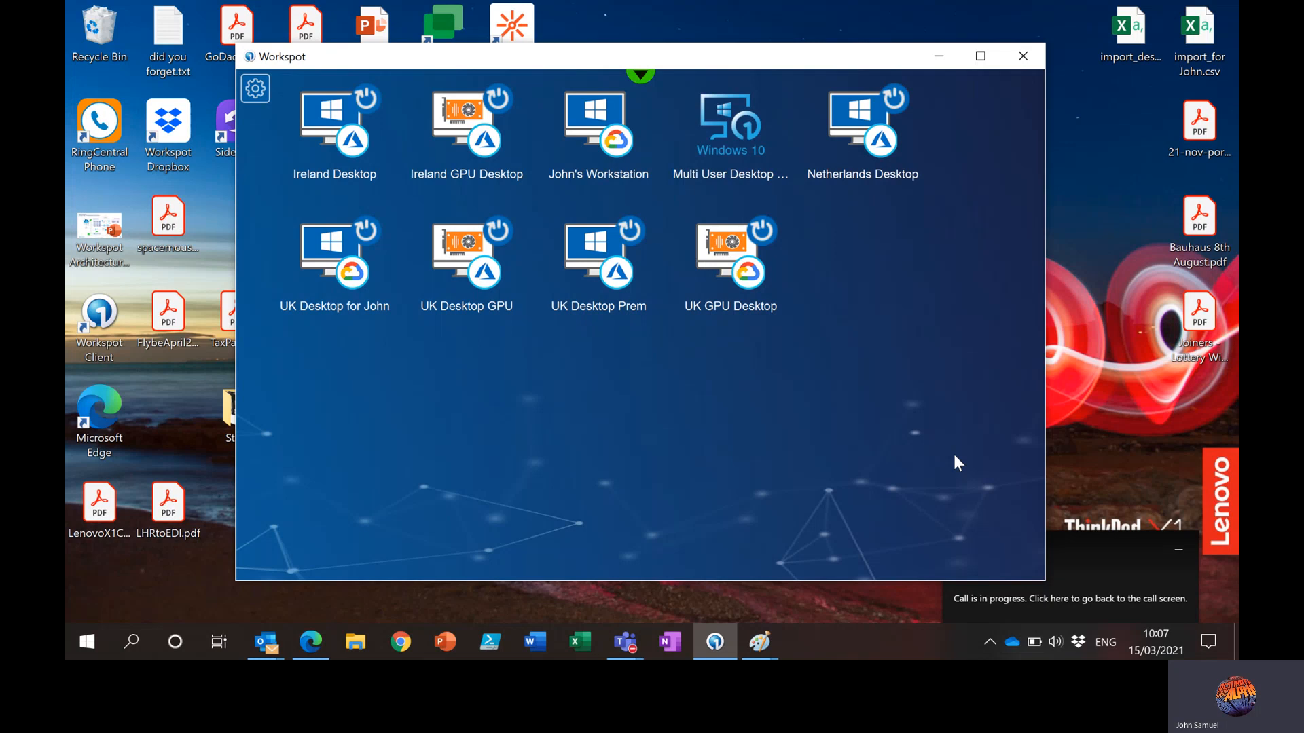
pyautogui.click(329, 257)
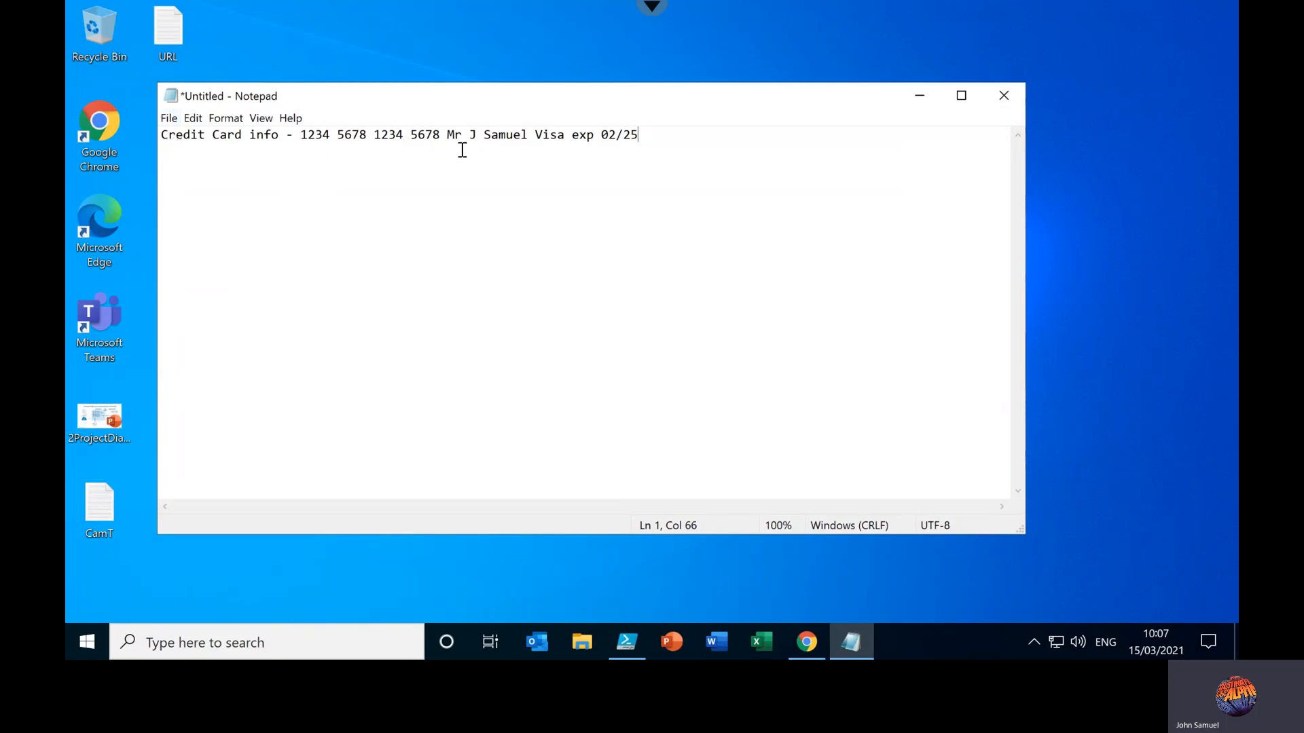
# - Send Ctrl-Alt-Del to the cloud desktop from the session toolbar, leave the security screen and disconnect the session
pyautogui.click(651, 7)
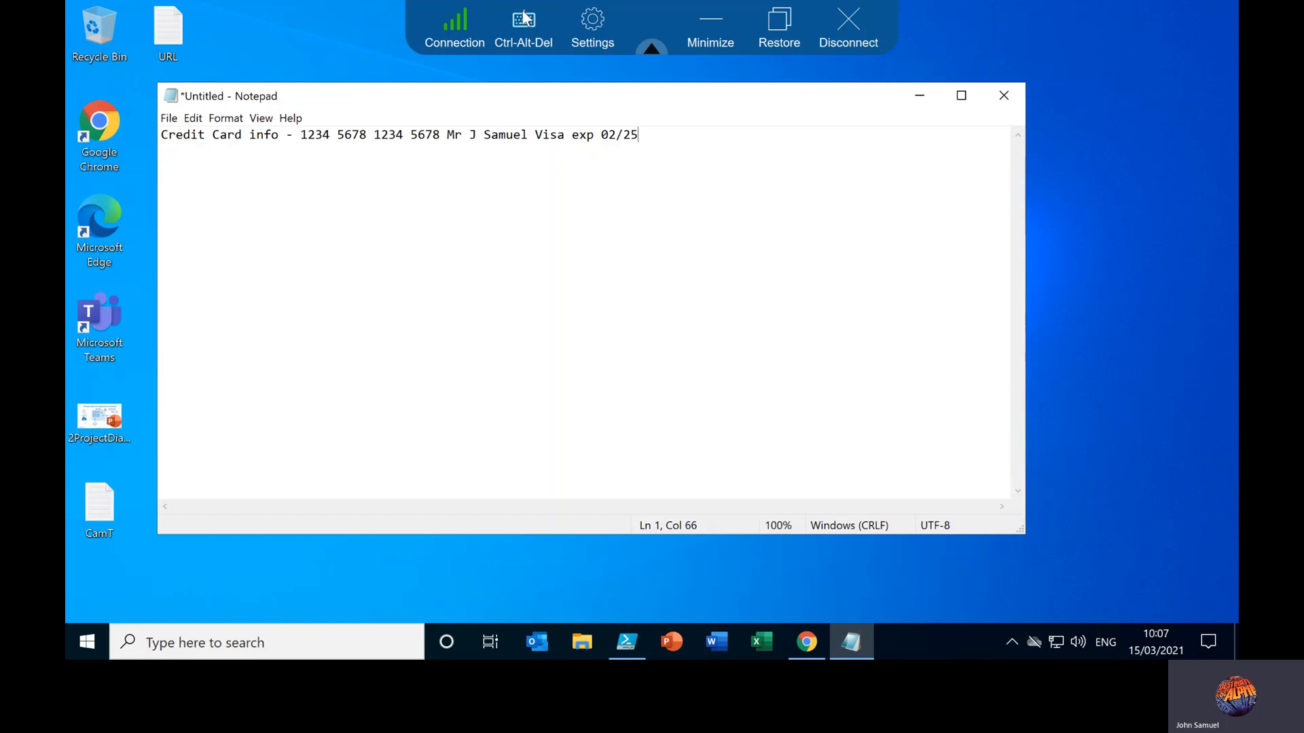
pyautogui.click(523, 19)
pyautogui.click(673, 397)
pyautogui.click(849, 26)
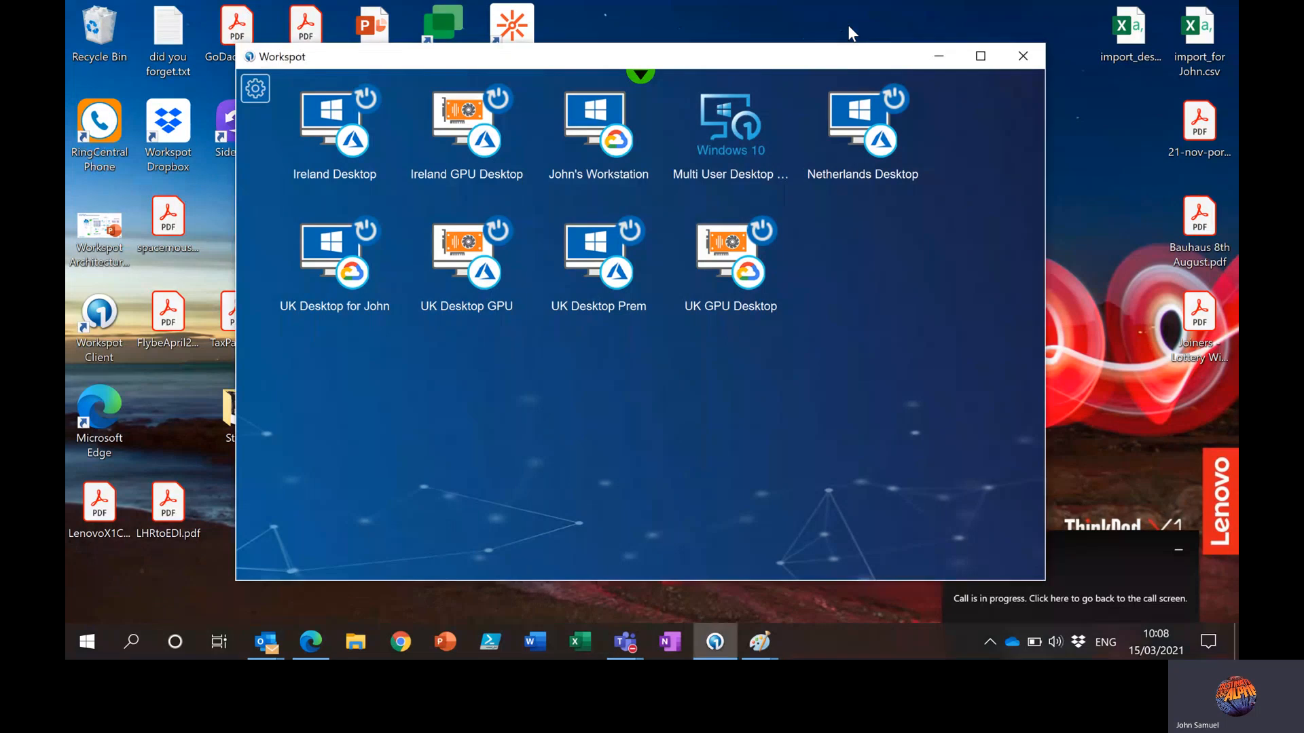
# - Open a new blank Paint window on the local computer and minimize it
pyautogui.press('super')
pyautogui.write('p')
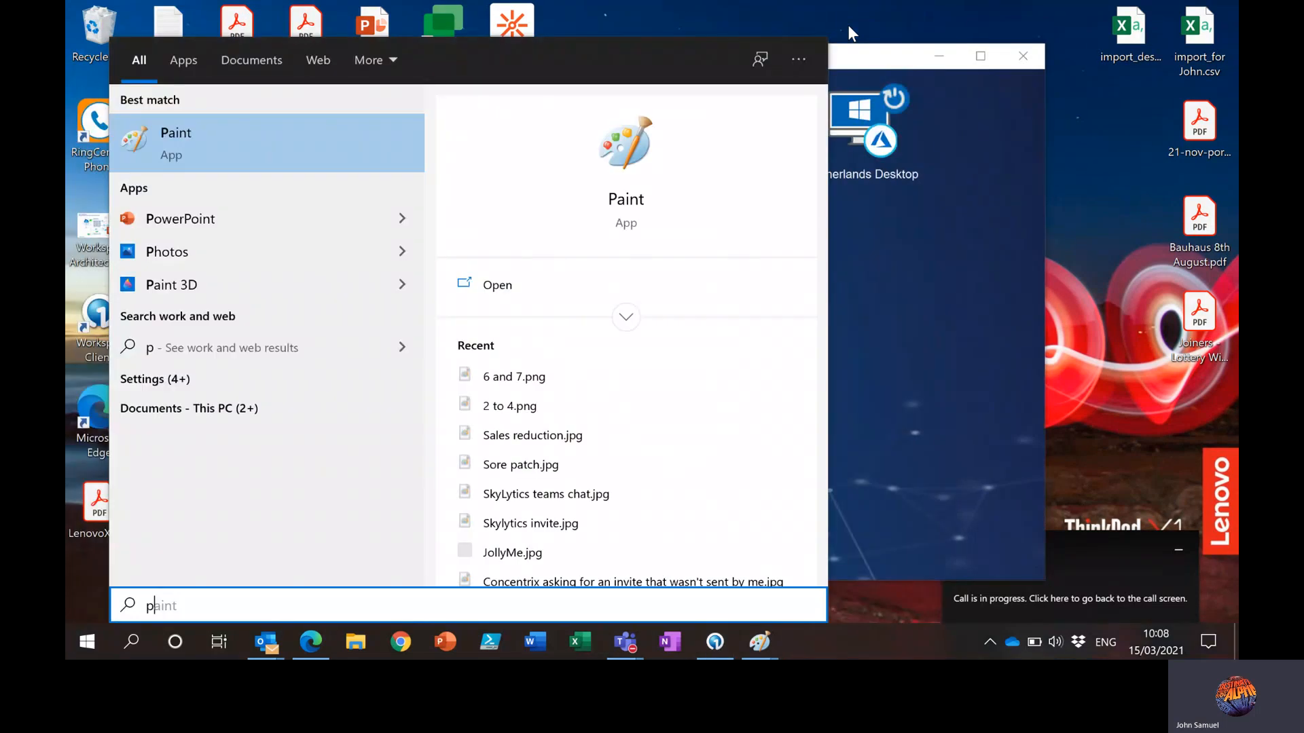
pyautogui.press('Return')
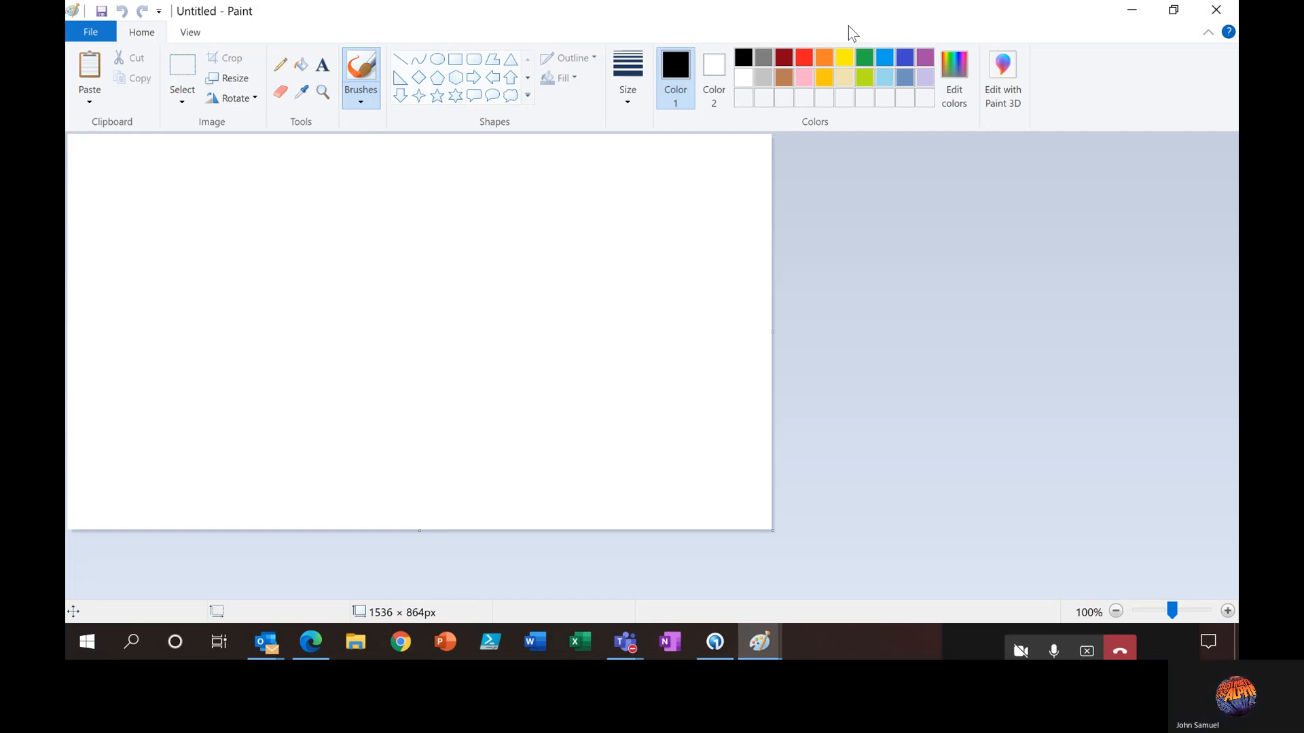
pyautogui.click(1135, 17)
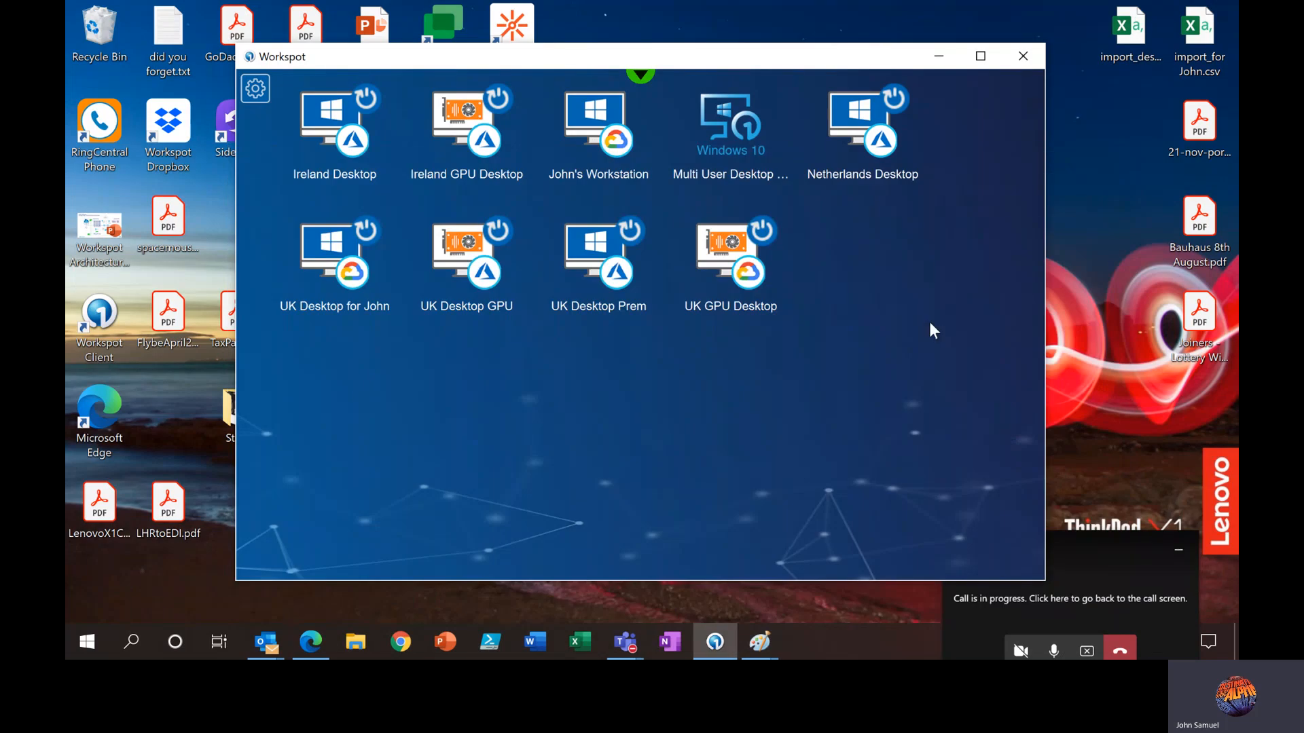
# - Reconnect to the Google Cloud-hosted UK Desktop and shift its session toolbar and Notepad window slightly sideways
pyautogui.click(321, 266)
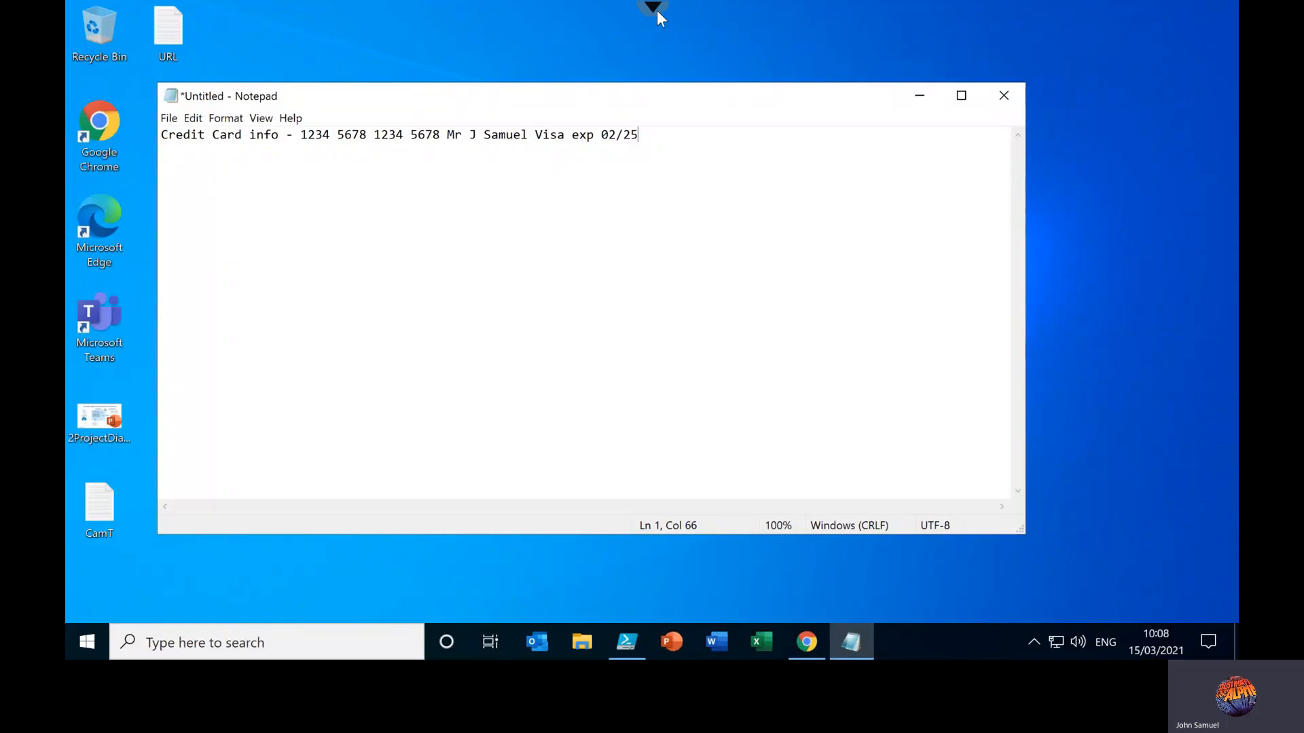
pyautogui.moveTo(656, 11)
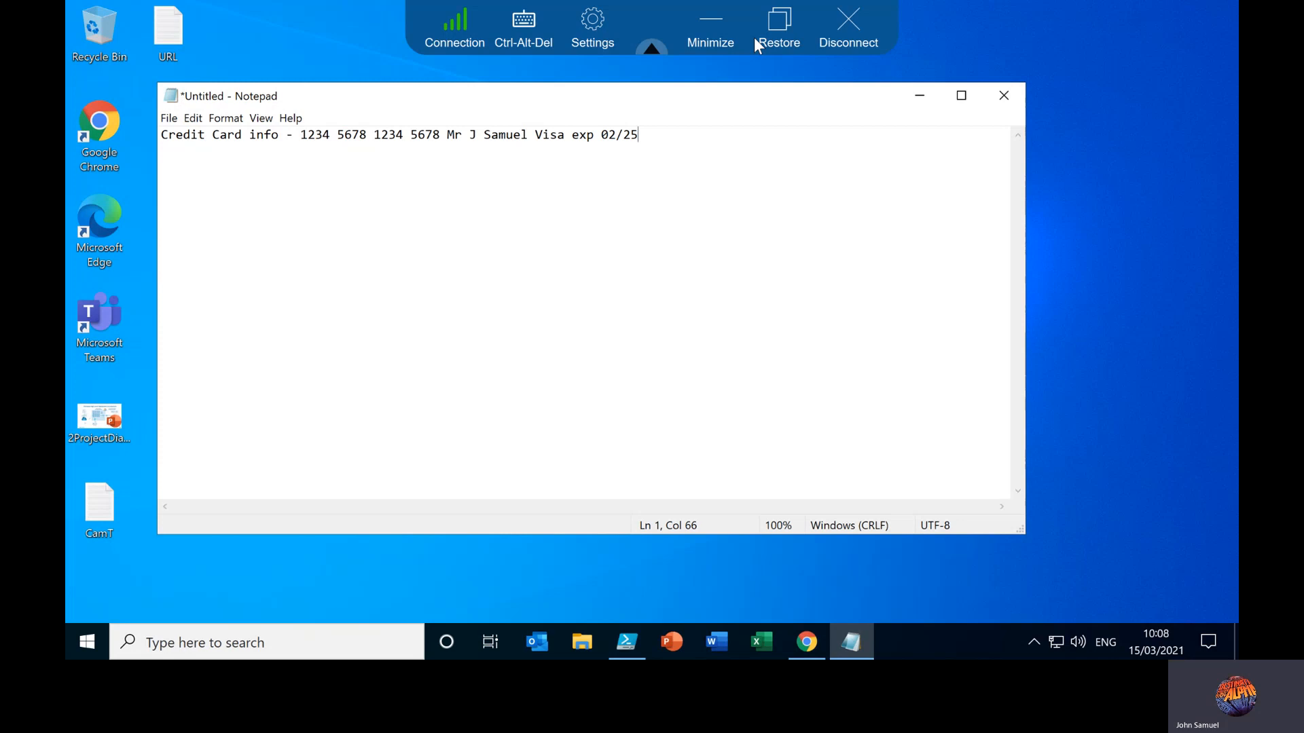
pyautogui.moveTo(755, 41); pyautogui.dragTo(740, 42)
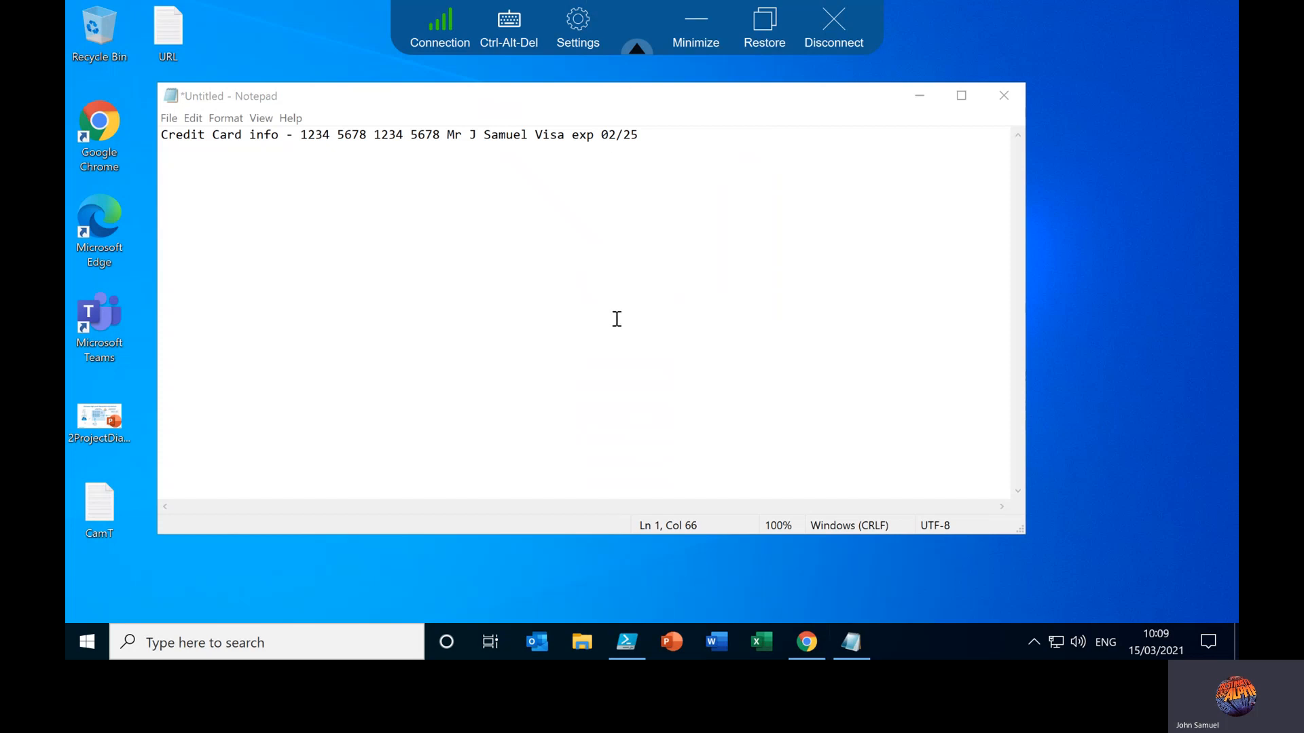
pyautogui.moveTo(567, 95); pyautogui.dragTo(623, 101)
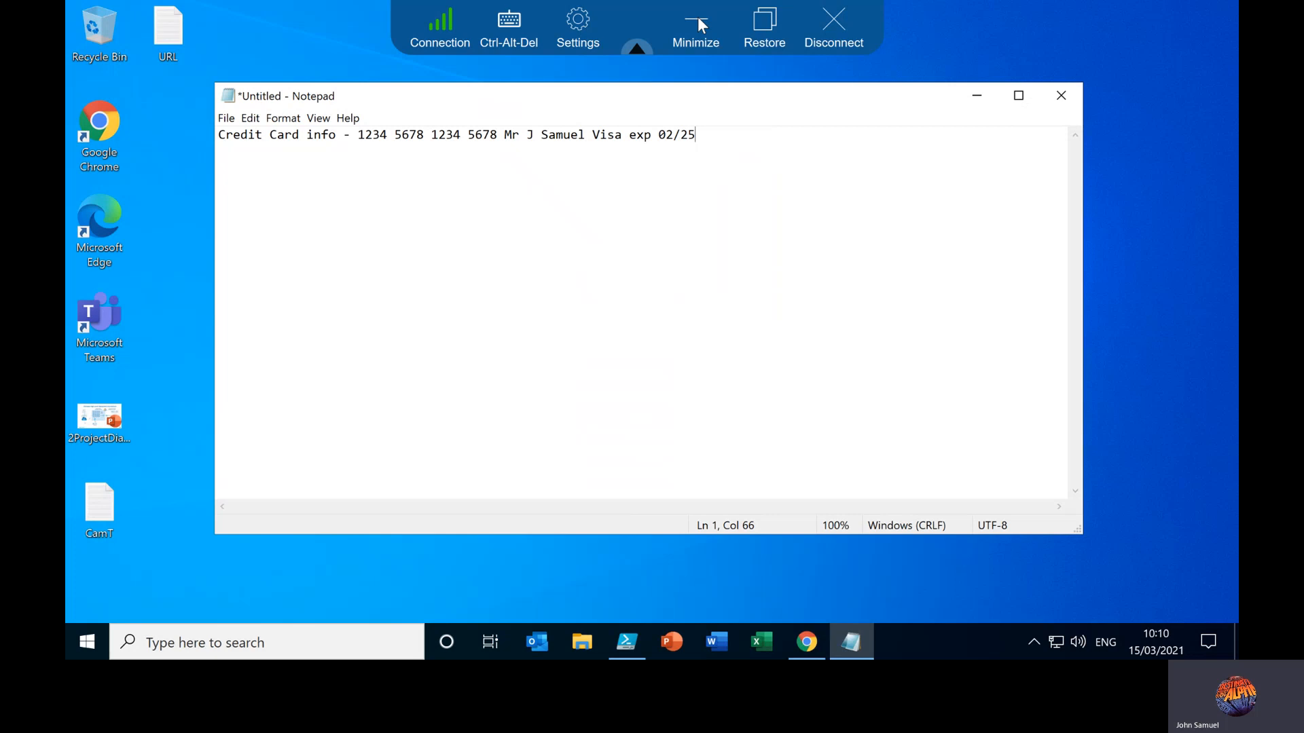
# - Disconnect from the cloud desktop and stop sharing the screen in the Teams call
pyautogui.click(837, 22)
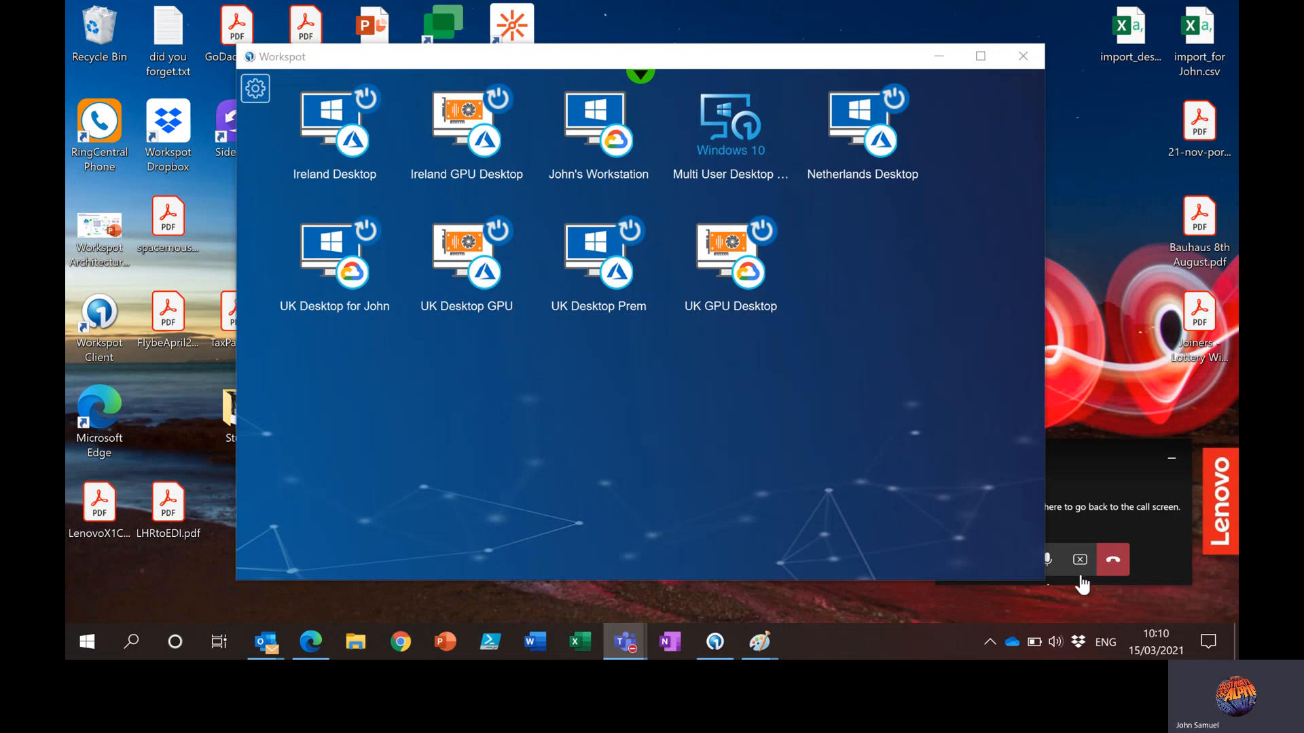
pyautogui.click(1078, 561)
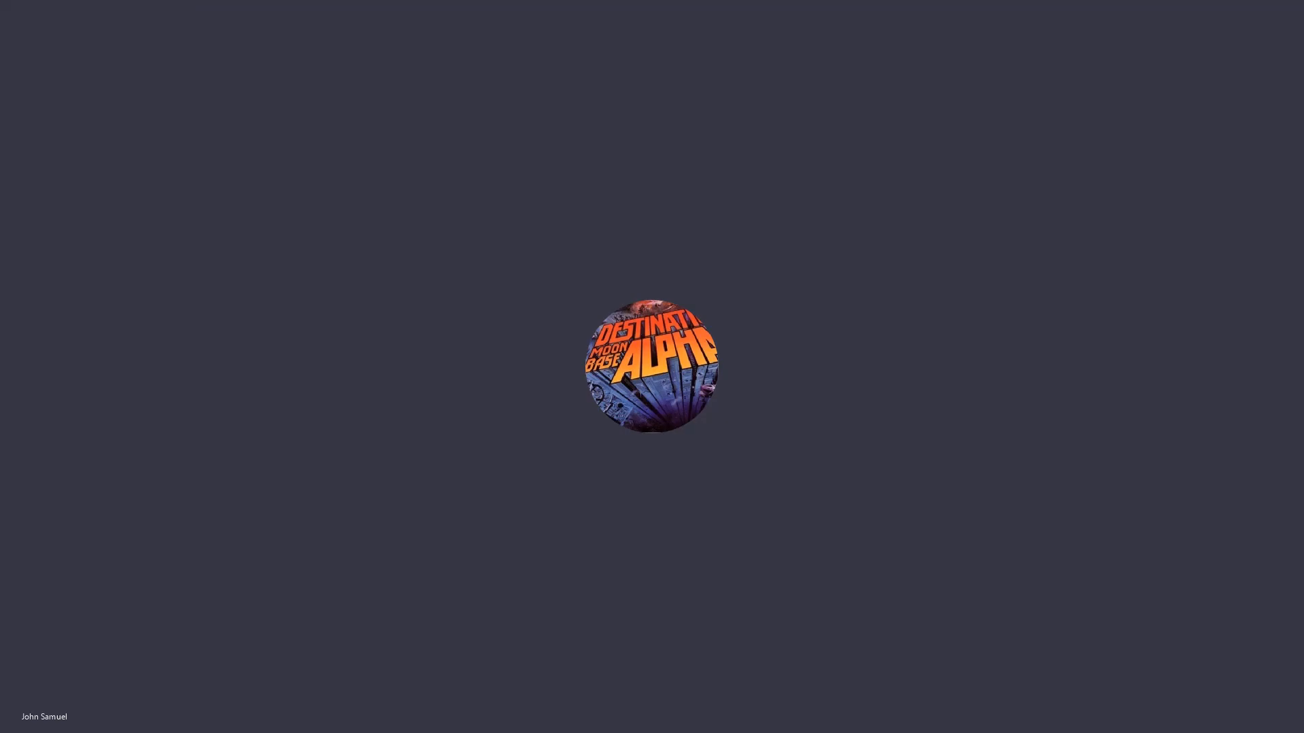